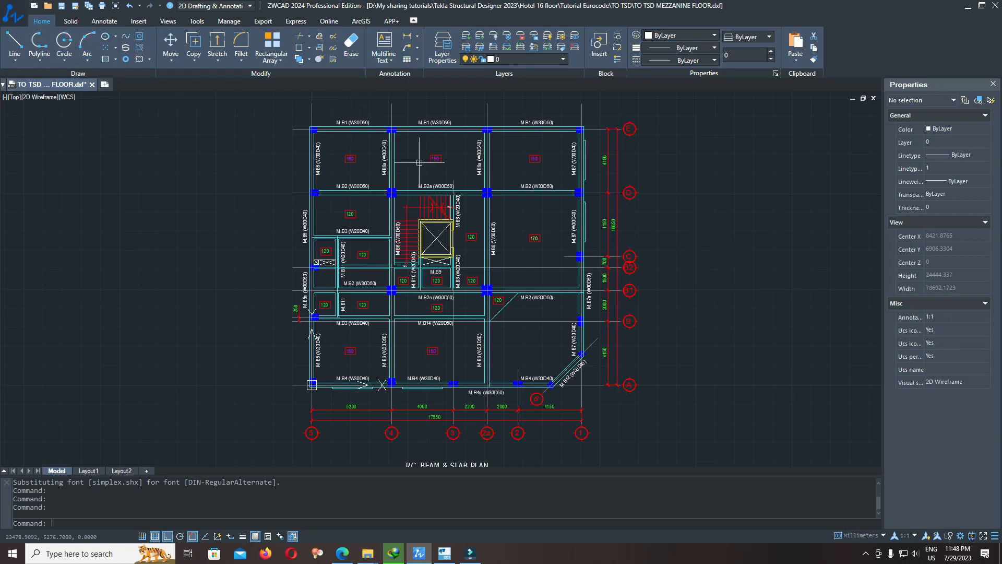
Step: Examine the grid line along the M.B1 beams at the plan's upper edge and the surrounding mezzanine beam layout
{"action": "scroll", "coordinate": [434, 126], "scroll_direction": "up", "scroll_amount": 6}
{"action": "left_click", "coordinate": [440, 132]}
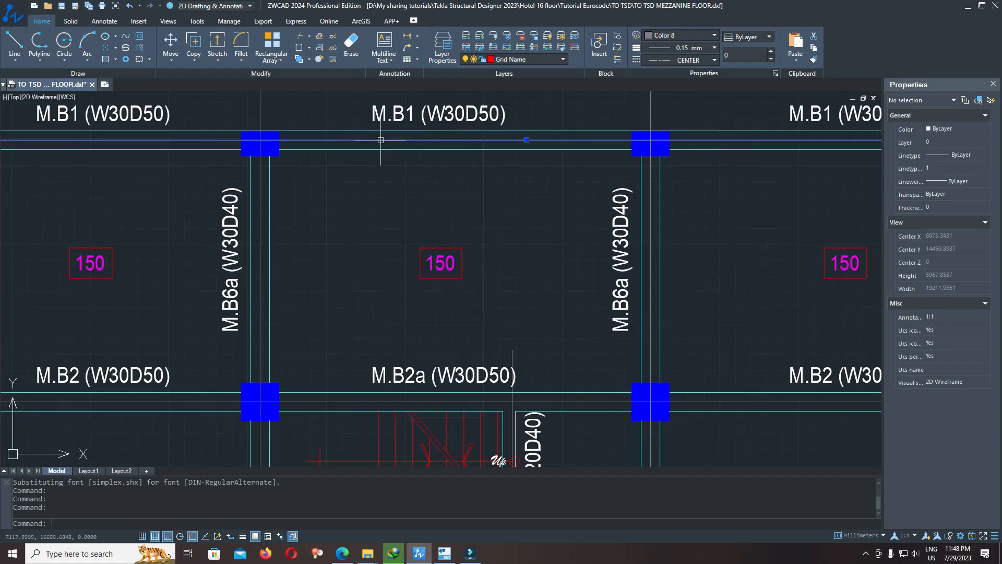
{"action": "key", "text": "Escape"}
{"action": "key", "text": "Escape"}
{"action": "key", "text": "Escape"}
{"action": "scroll", "coordinate": [439, 132], "scroll_direction": "down", "scroll_amount": 6}
{"action": "scroll", "coordinate": [474, 163], "scroll_direction": "up", "scroll_amount": 5}
{"action": "scroll", "coordinate": [474, 163], "scroll_direction": "down", "scroll_amount": 5}
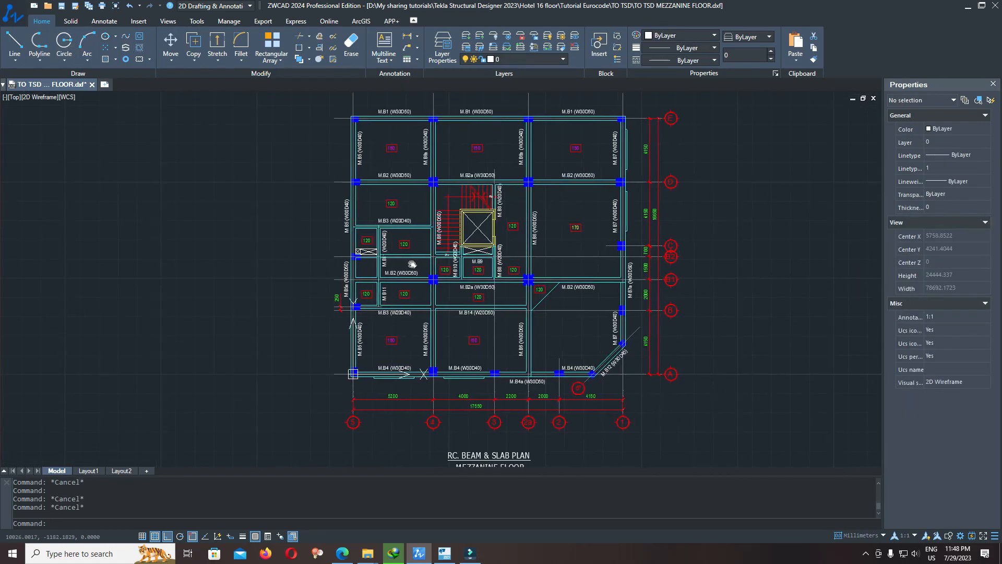
Step: Inspect the layer and properties of the outline and crossing lines of the central opening beside the stair
{"action": "scroll", "coordinate": [479, 220], "scroll_direction": "up", "scroll_amount": 6}
{"action": "left_click", "coordinate": [492, 246]}
{"action": "left_click", "coordinate": [445, 264]}
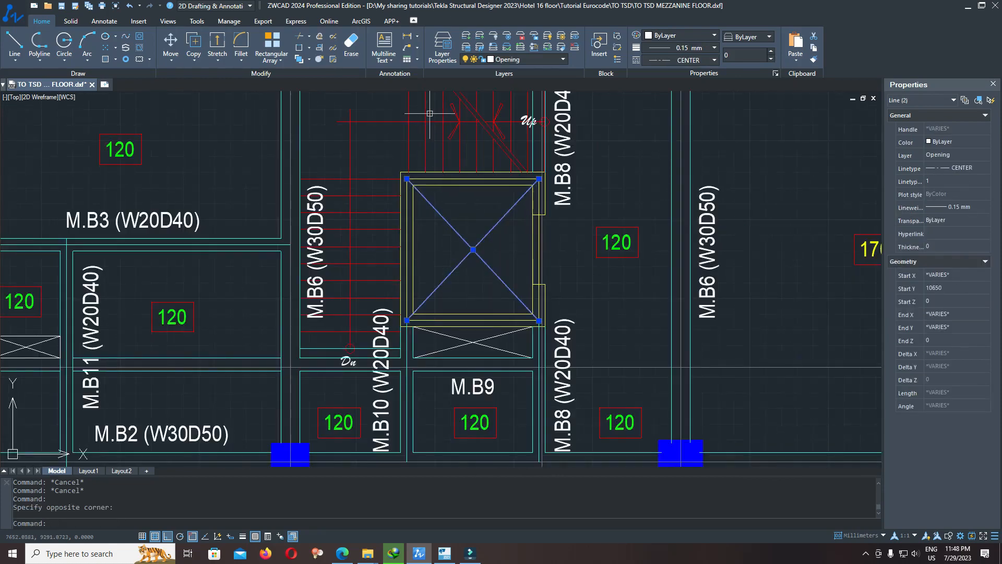
{"action": "key", "text": "Escape"}
{"action": "key", "text": "Escape"}
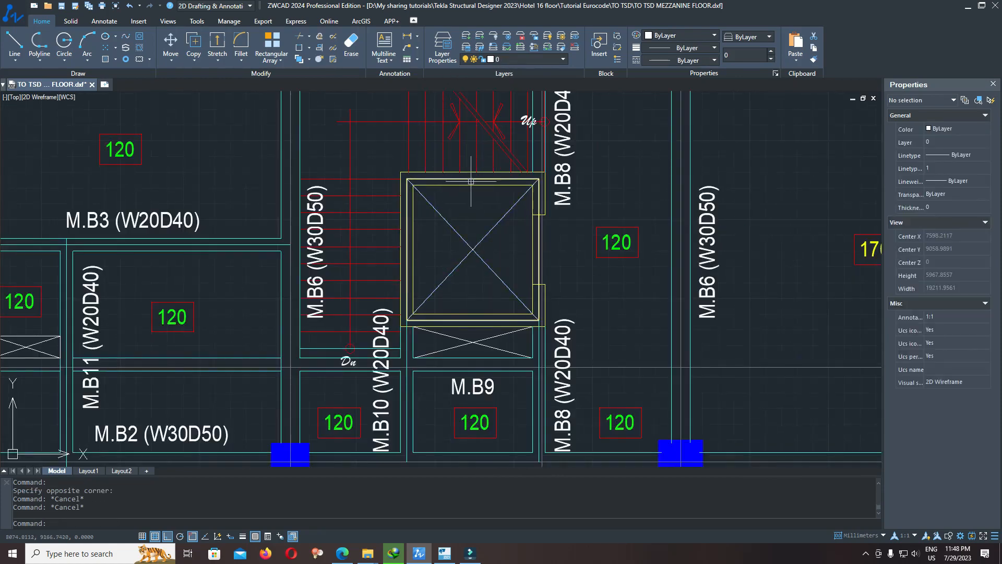
{"action": "scroll", "coordinate": [472, 181], "scroll_direction": "up", "scroll_amount": 2}
{"action": "left_click", "coordinate": [473, 179]}
{"action": "left_click", "coordinate": [536, 253]}
{"action": "left_click", "coordinate": [395, 303]}
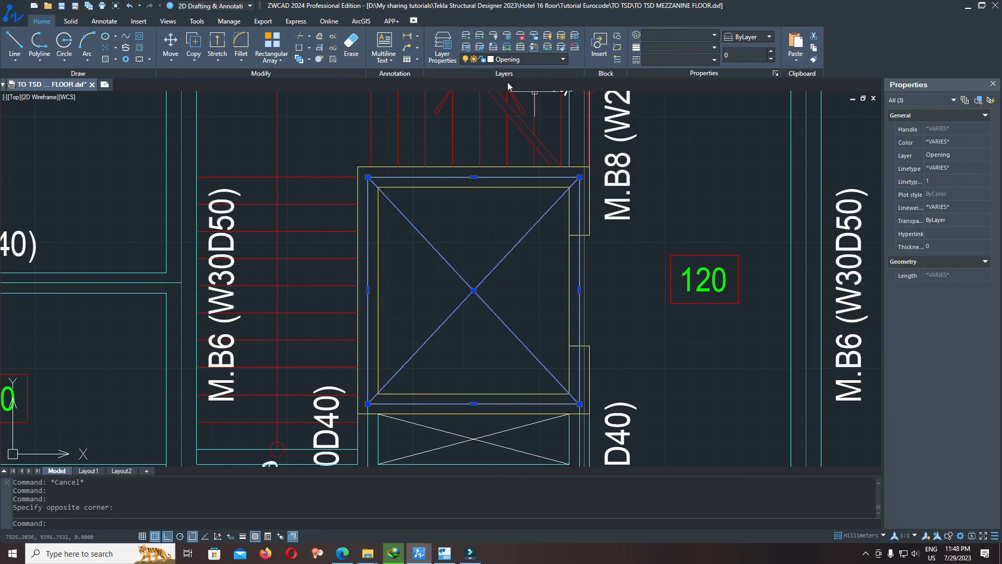
{"action": "left_click", "coordinate": [620, 236]}
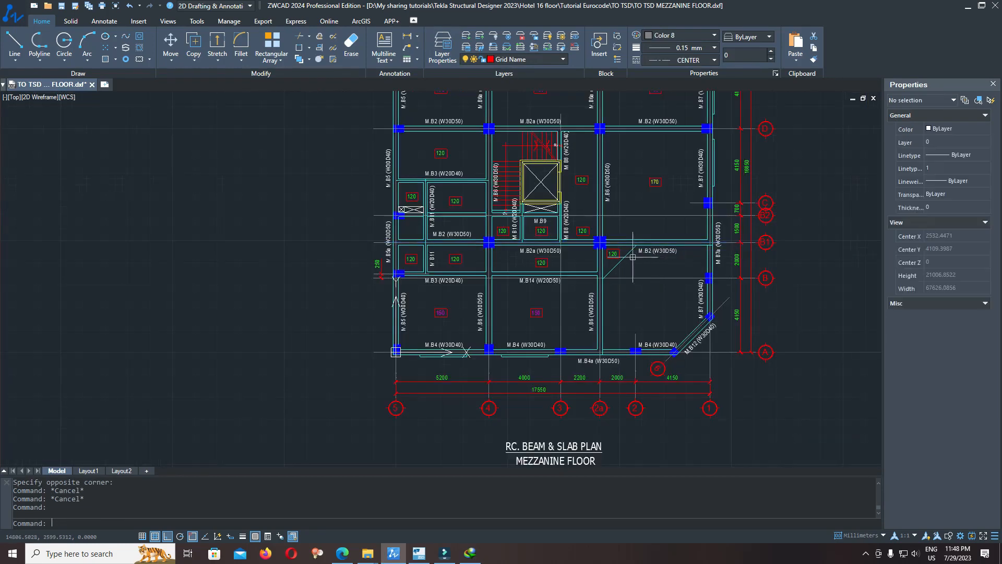
Step: Review the mezzanine floor's beams, columns, slab labels and grid axes, including the short line beside M.B7 near axis E
{"action": "scroll", "coordinate": [707, 207], "scroll_direction": "up", "scroll_amount": 5}
{"action": "scroll", "coordinate": [707, 208], "scroll_direction": "down", "scroll_amount": 6}
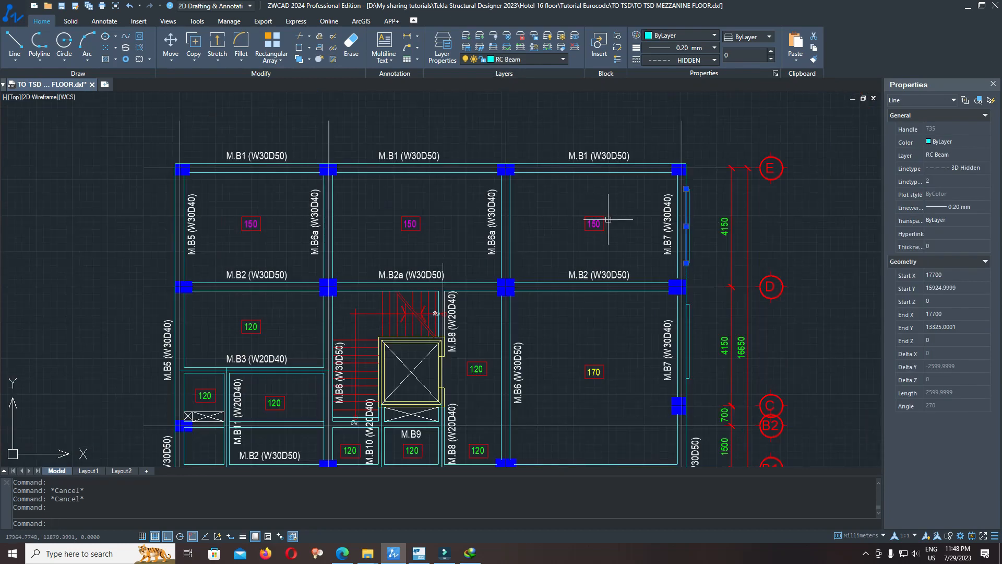
{"action": "key", "text": "Escape"}
{"action": "key", "text": "Escape"}
{"action": "scroll", "coordinate": [567, 183], "scroll_direction": "down", "scroll_amount": 8}
{"action": "scroll", "coordinate": [495, 227], "scroll_direction": "up", "scroll_amount": 6}
{"action": "middle_click_drag", "start_coordinate": [661, 203], "coordinate": [481, 233]}
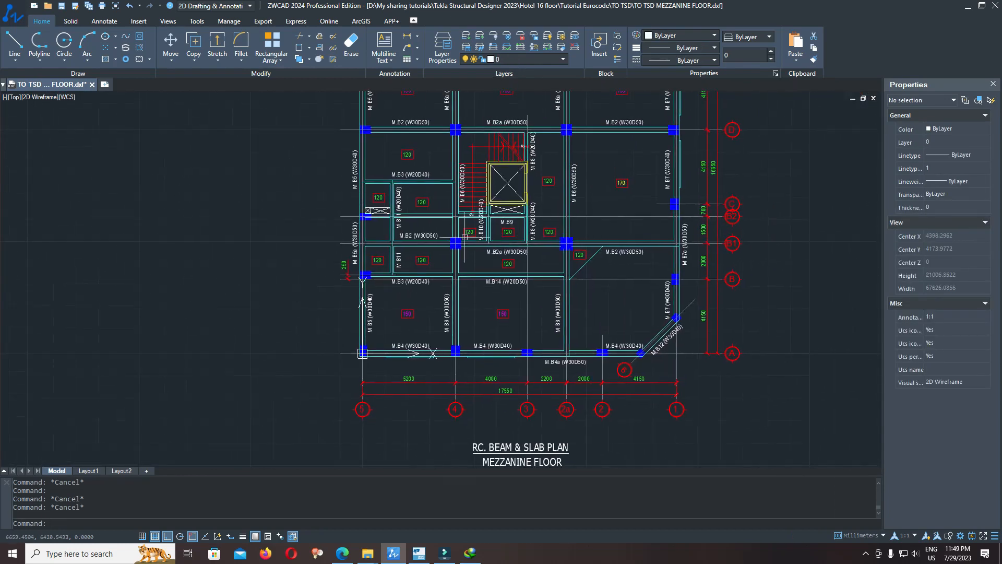
{"action": "middle_click_drag", "start_coordinate": [641, 232], "coordinate": [563, 270]}
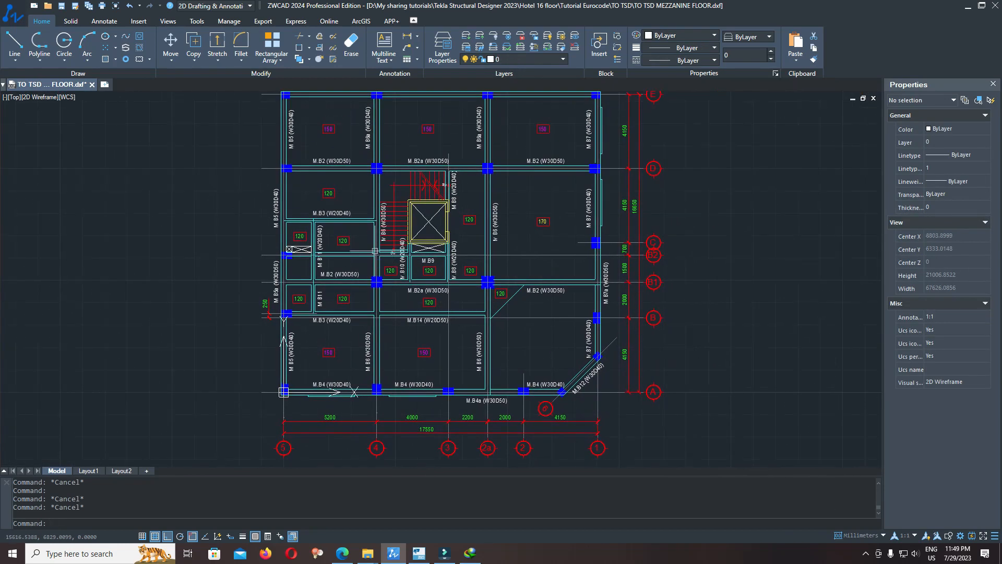
{"action": "scroll", "coordinate": [454, 229], "scroll_direction": "down", "scroll_amount": 2}
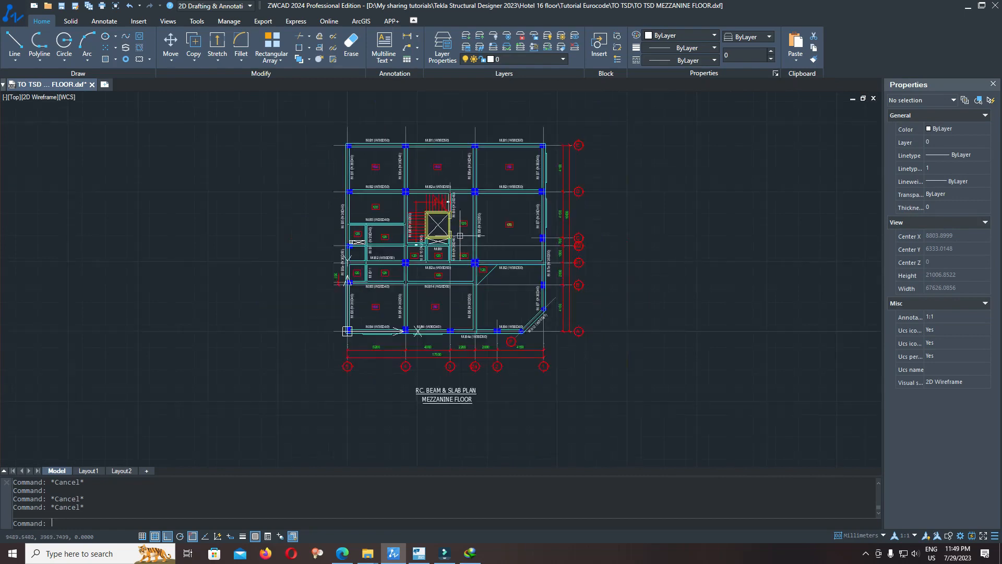
{"action": "scroll", "coordinate": [448, 219], "scroll_direction": "up", "scroll_amount": 2}
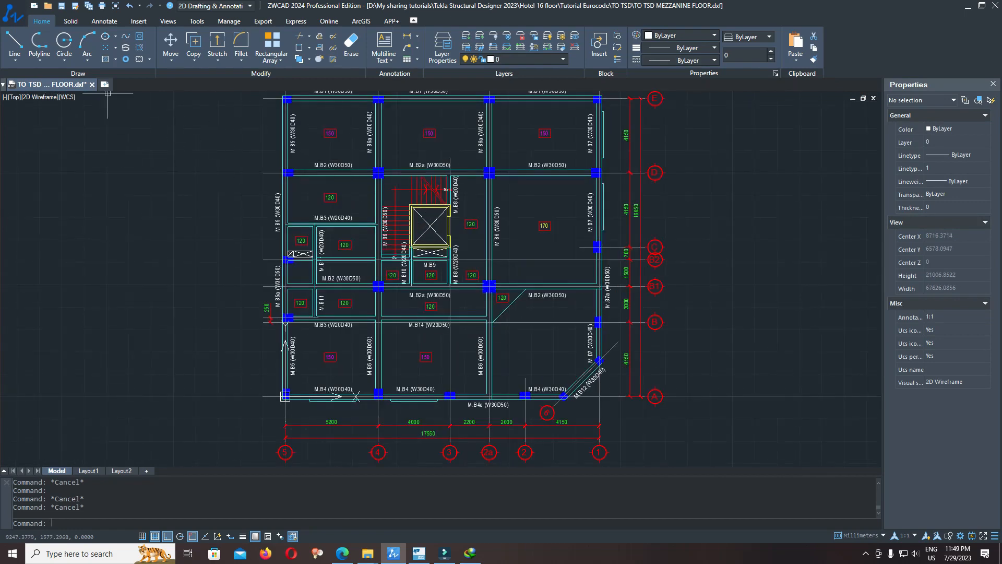
Step: Try to save the plan as TO TSD MEZZANINE FLOOR.dxf in AutoCAD 2007 DXF format and close the drawing
{"action": "left_click", "coordinate": [13, 16]}
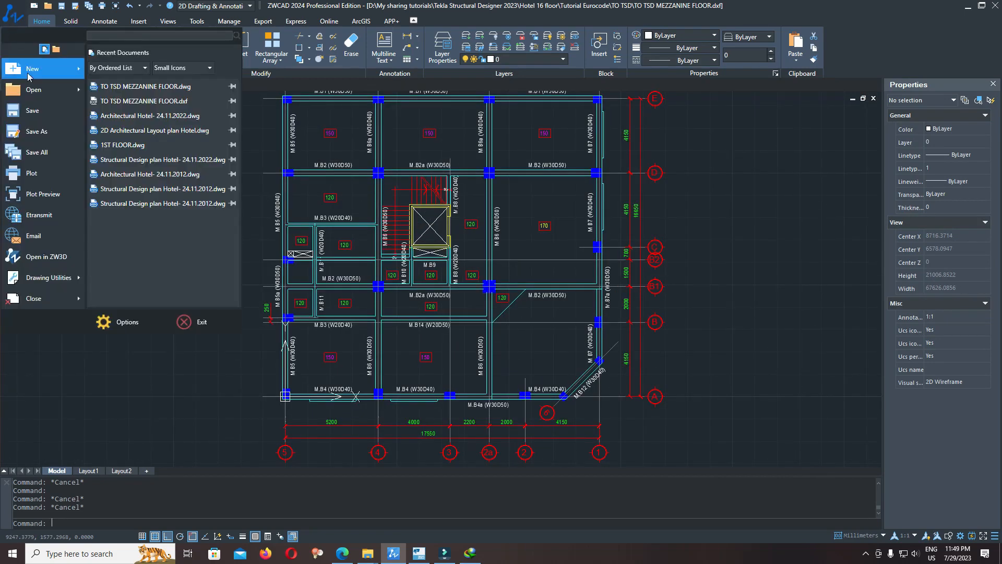
{"action": "left_click", "coordinate": [43, 136]}
{"action": "left_click", "coordinate": [135, 249]}
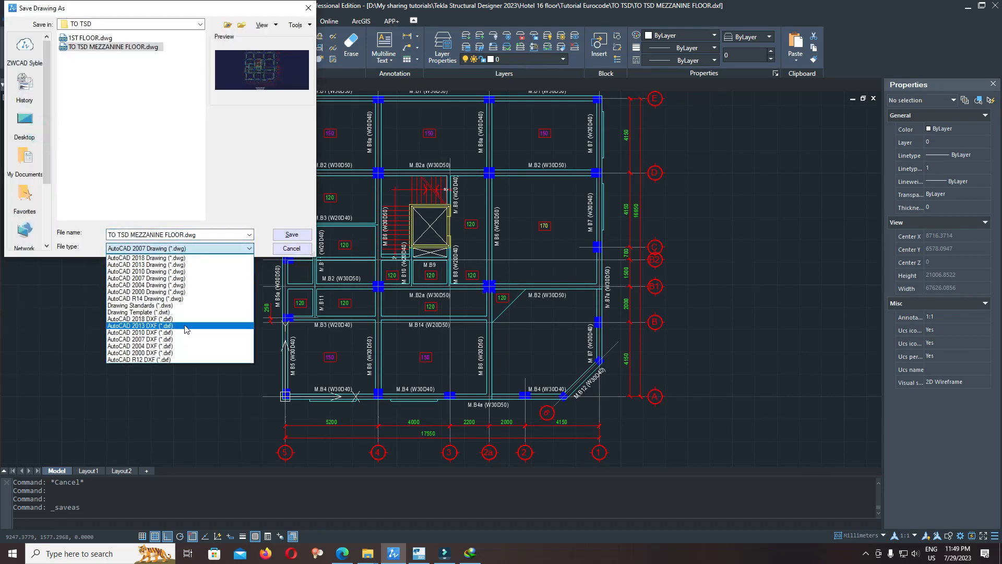
{"action": "left_click", "coordinate": [152, 338]}
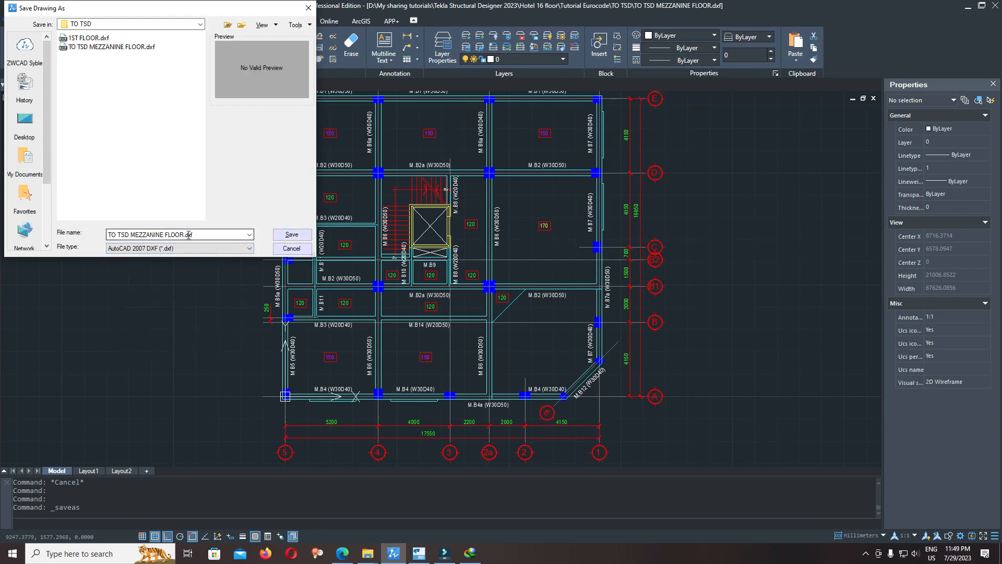
{"action": "left_click", "coordinate": [291, 235]}
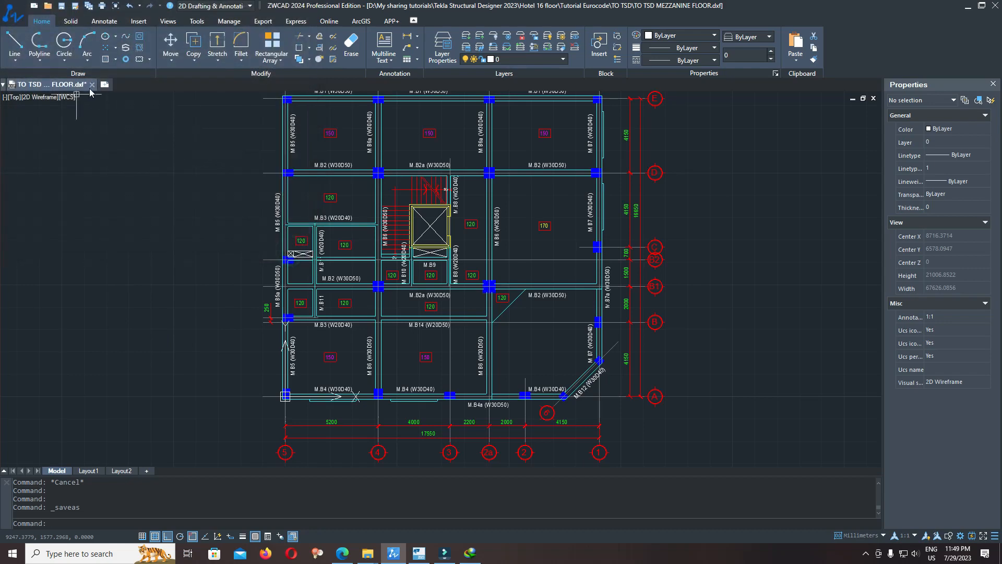
{"action": "left_click", "coordinate": [93, 84]}
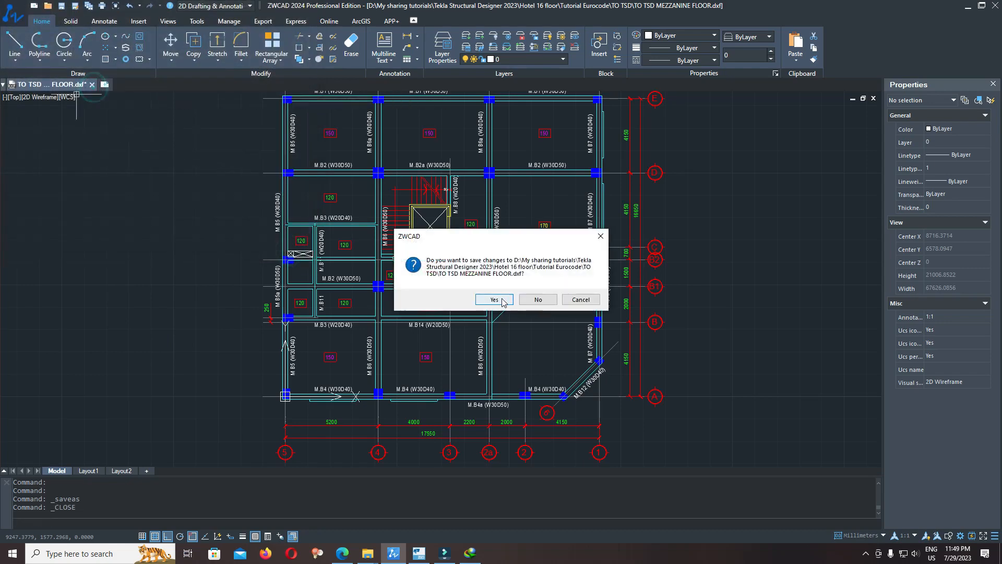
{"action": "left_click", "coordinate": [517, 309]}
Step: Switch to the TO TSD folder in File Explorer and copy its full folder path
{"action": "mouse_move", "coordinate": [367, 553]}
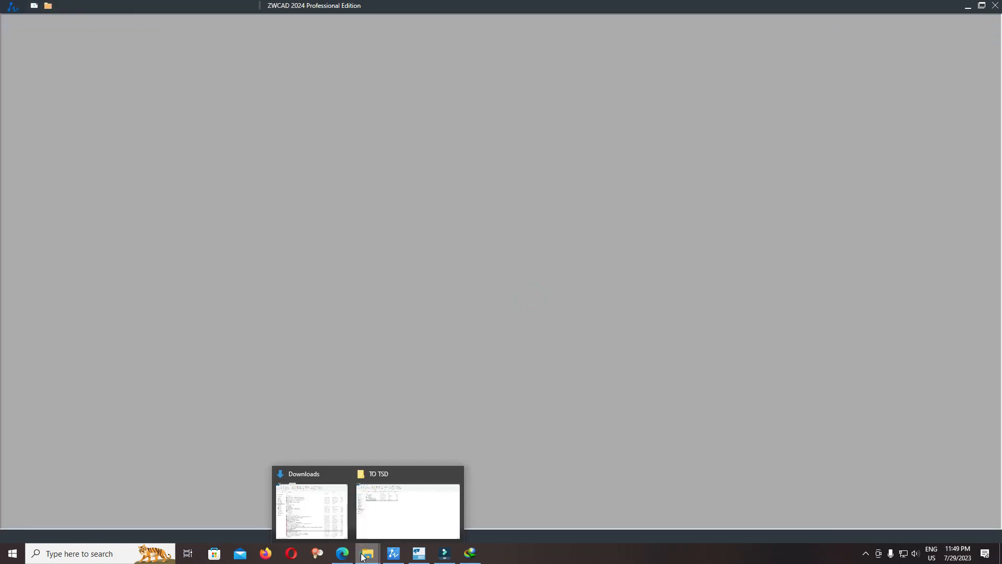
{"action": "left_click", "coordinate": [420, 511]}
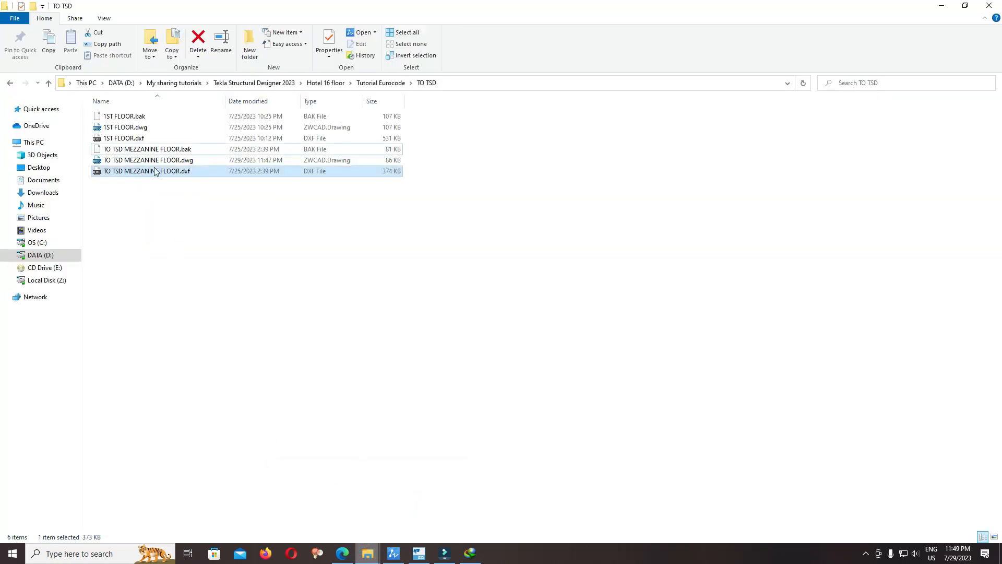
{"action": "left_click", "coordinate": [453, 87]}
{"action": "right_click", "coordinate": [313, 86]}
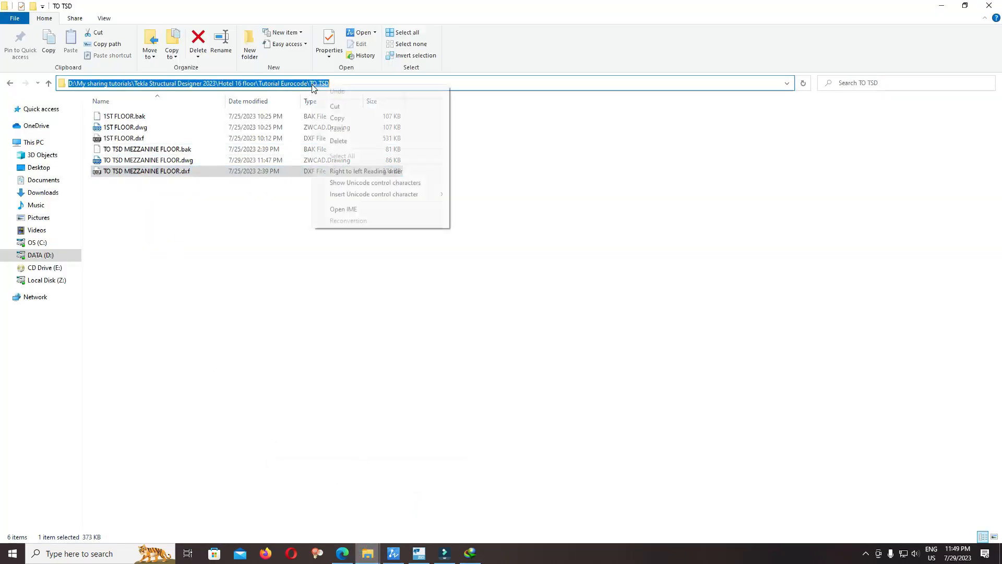
{"action": "left_click", "coordinate": [337, 118]}
{"action": "left_click", "coordinate": [622, 248]}
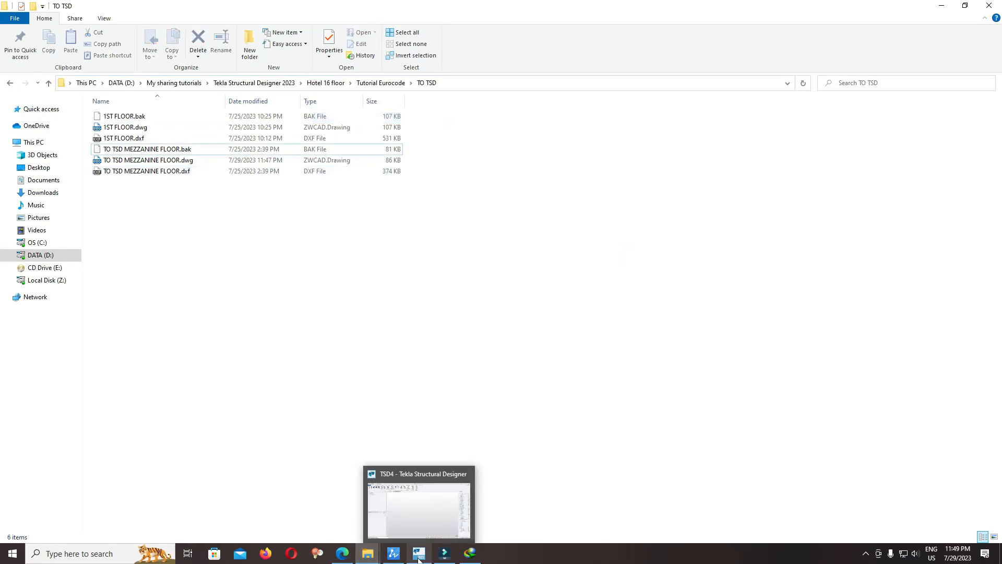
{"action": "left_click", "coordinate": [419, 555]}
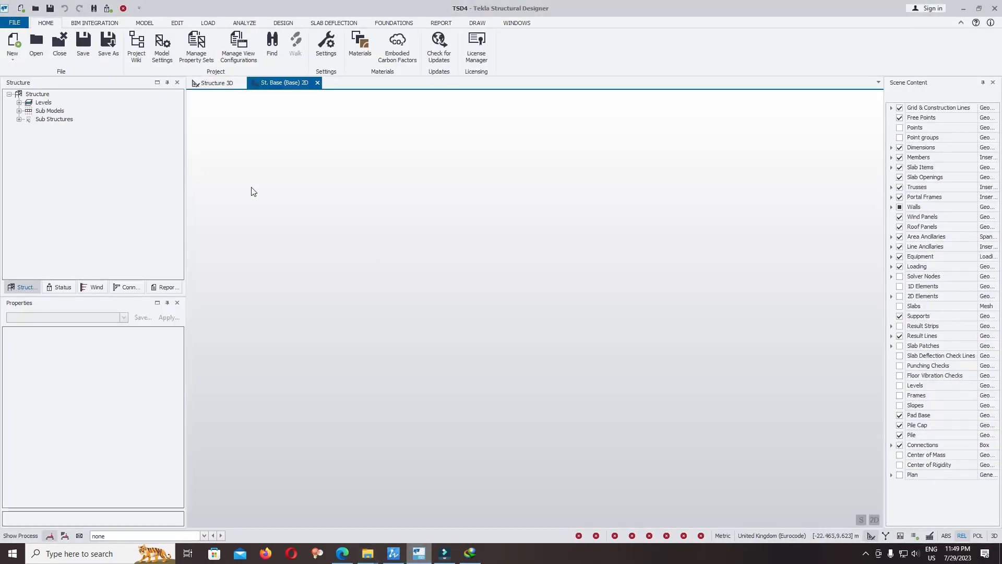
{"action": "left_click", "coordinate": [393, 554]}
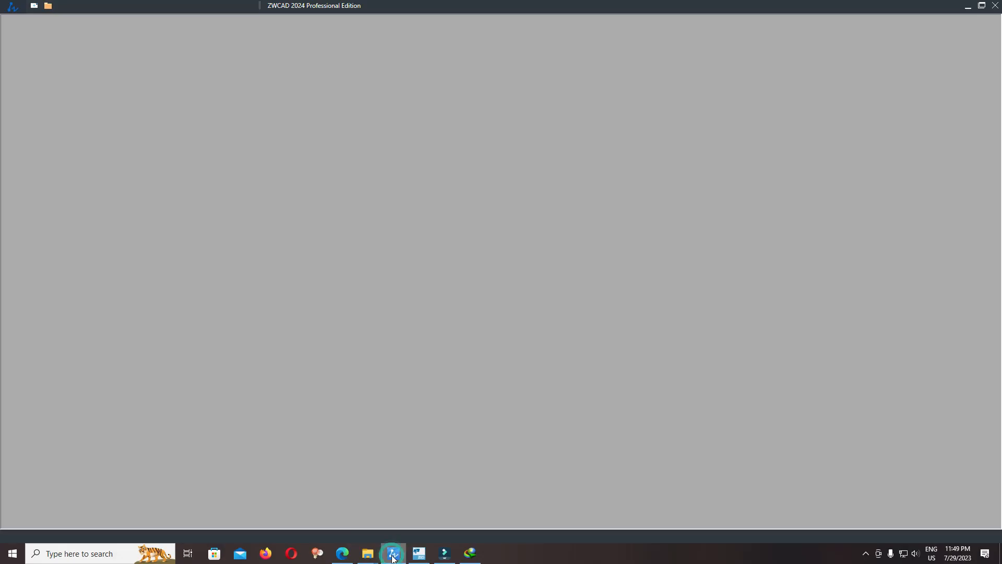
{"action": "left_click", "coordinate": [395, 557]}
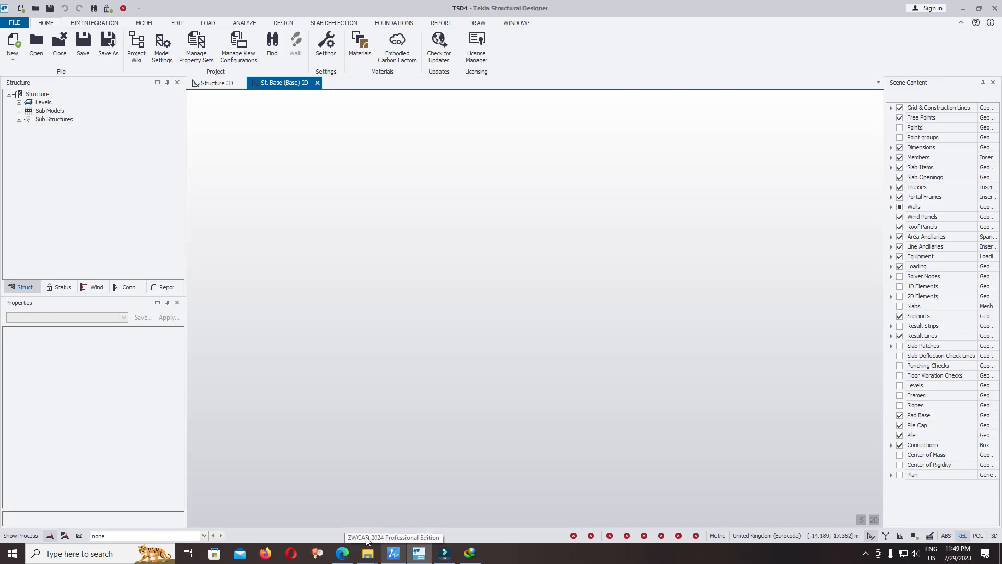
{"action": "left_click", "coordinate": [395, 556]}
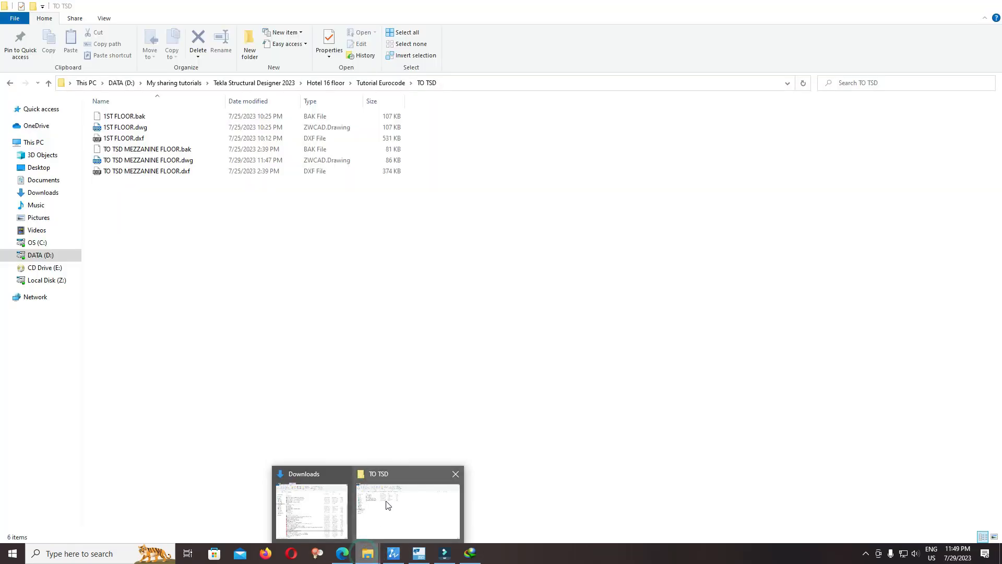
Step: Switch to Tekla Structural Designer, start a new model and insert construction level 1 above Base with 4 m spacing
{"action": "left_click", "coordinate": [419, 553]}
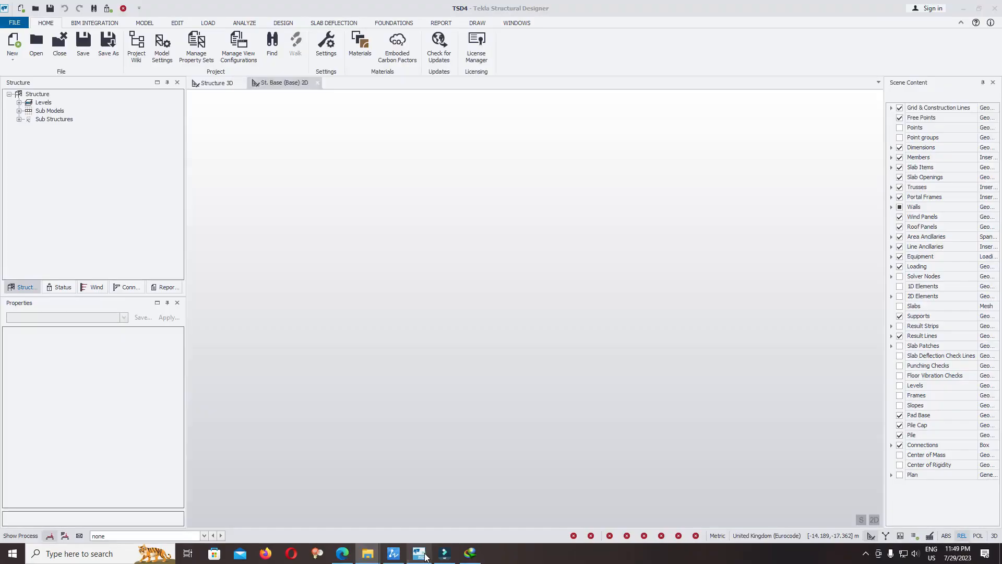
{"action": "left_click", "coordinate": [12, 42]}
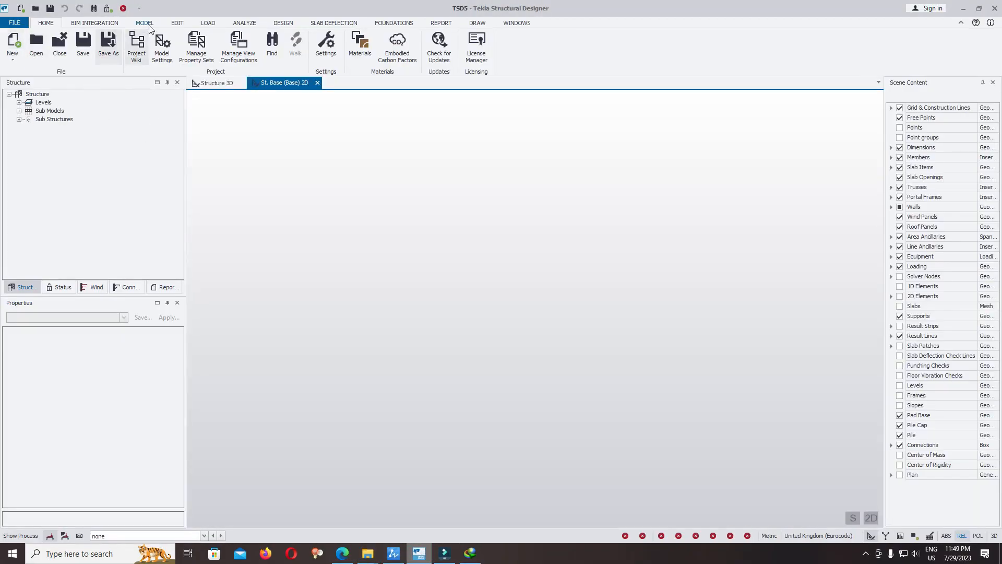
{"action": "left_click", "coordinate": [149, 24]}
{"action": "left_click", "coordinate": [20, 42]}
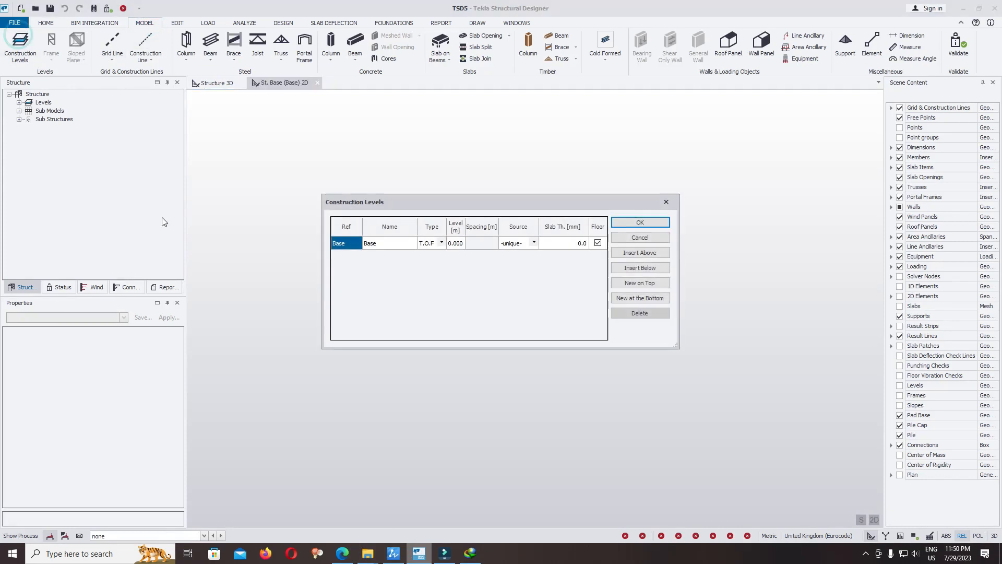
{"action": "left_click", "coordinate": [631, 254]}
{"action": "left_click", "coordinate": [489, 245]}
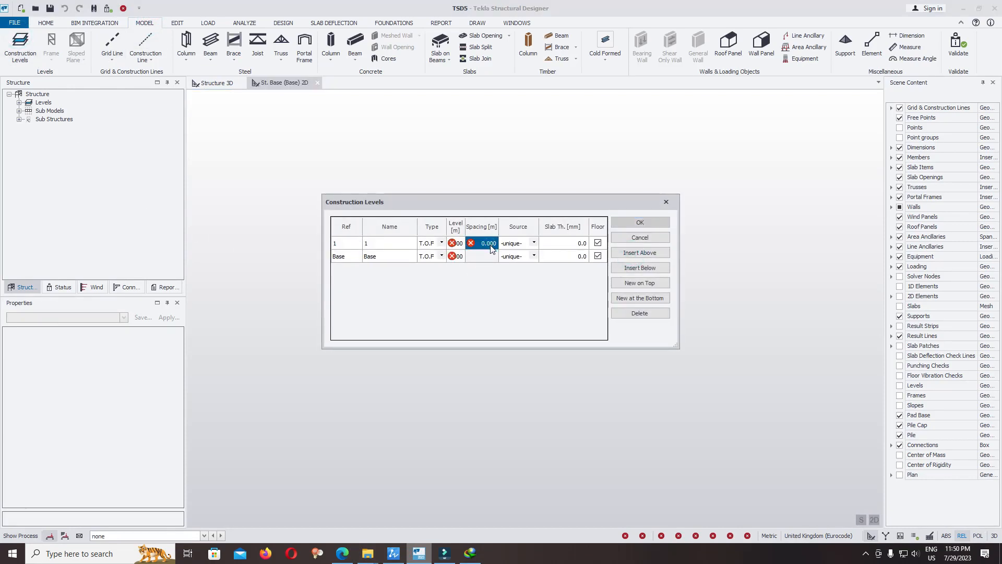
{"action": "type", "text": "4"}
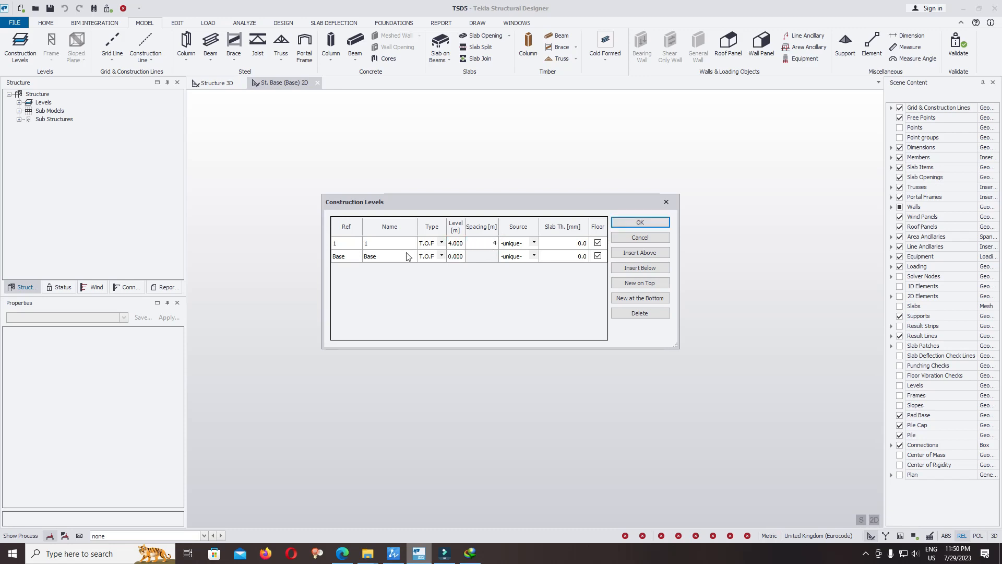
{"action": "left_click", "coordinate": [623, 223]}
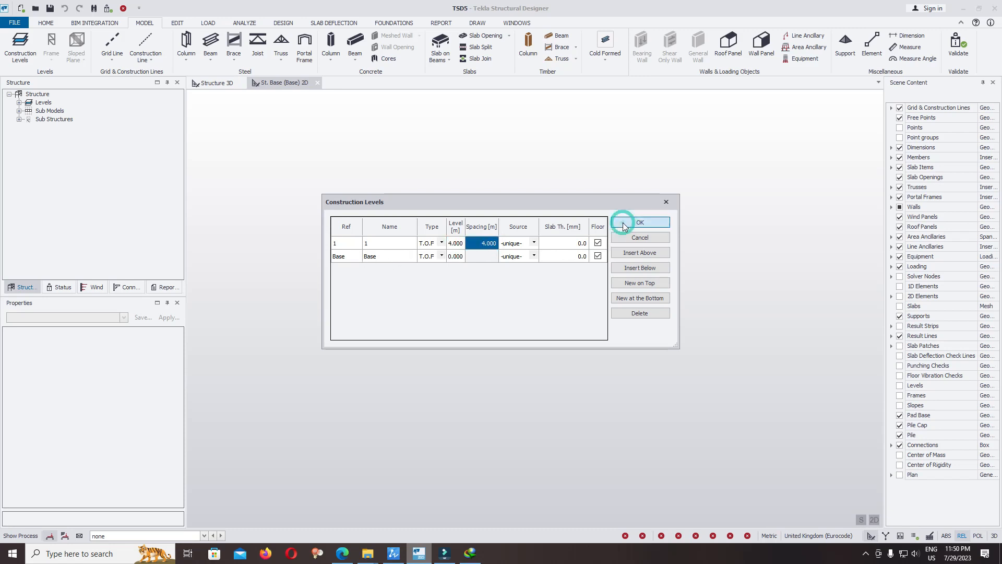
{"action": "left_click", "coordinate": [624, 224]}
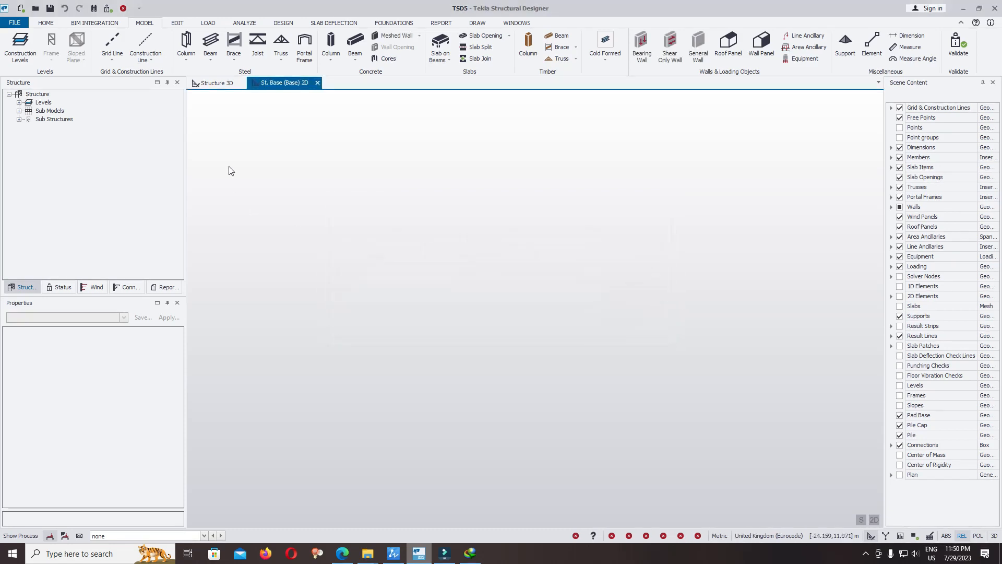
Step: Open the 2D plan view of level St. 1 (1) and start a DXF grid import
{"action": "left_click", "coordinate": [19, 102]}
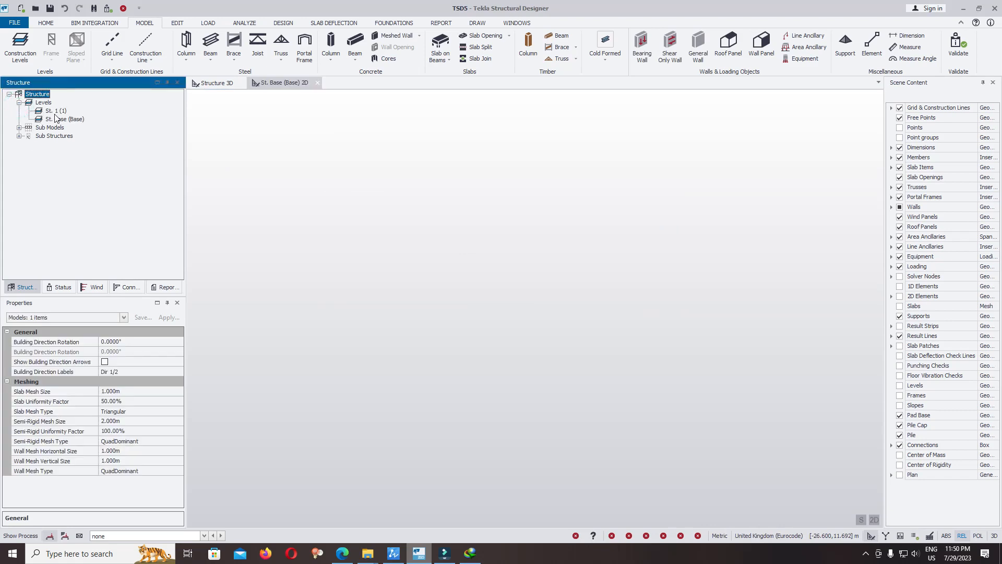
{"action": "double_click", "coordinate": [49, 112]}
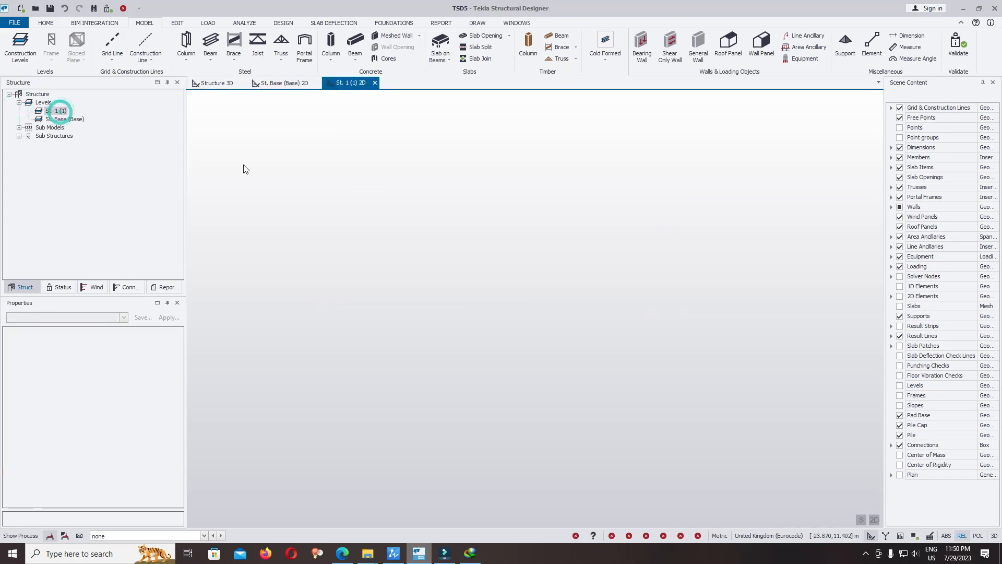
{"action": "left_click", "coordinate": [108, 58]}
{"action": "left_click", "coordinate": [125, 161]}
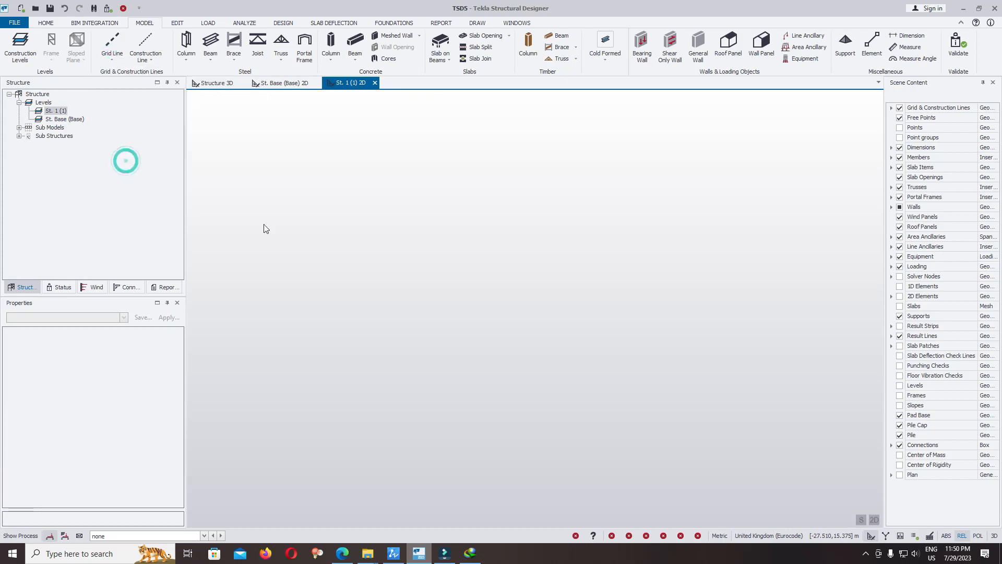
Step: Go to the copied TO TSD folder path and load TO TSD MEZZANINE FLOOR.dxf into the import wizard
{"action": "left_click", "coordinate": [322, 27]}
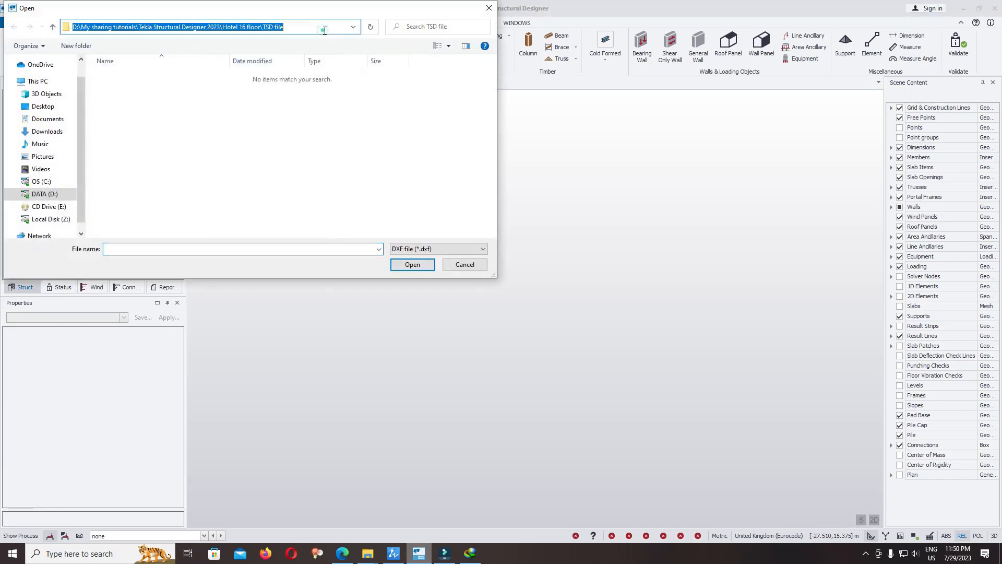
{"action": "right_click", "coordinate": [320, 27]}
{"action": "left_click", "coordinate": [330, 78]}
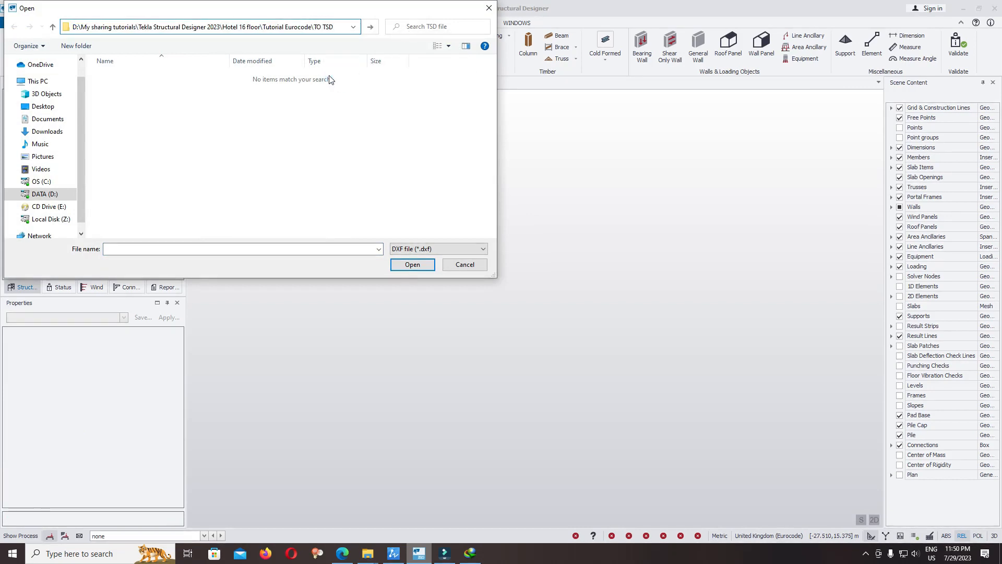
{"action": "key", "text": "Return"}
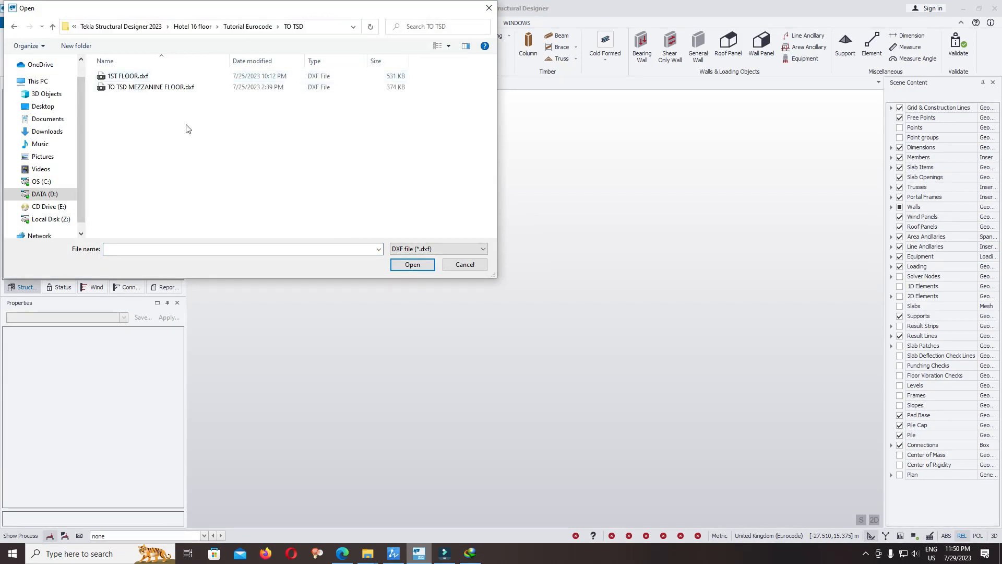
{"action": "left_click", "coordinate": [152, 87]}
{"action": "left_click", "coordinate": [409, 269]}
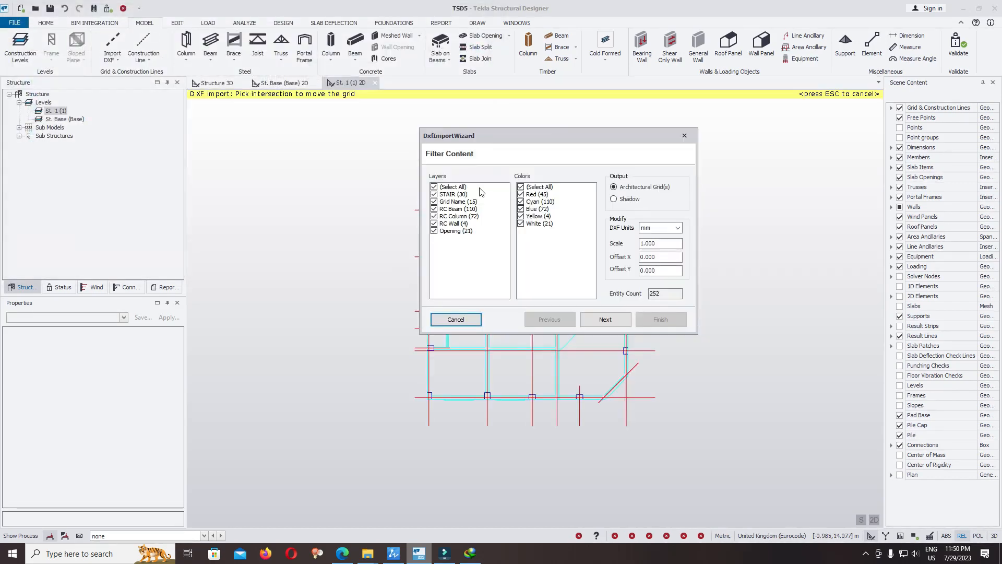
Step: Filter the DXF content so that only the Grid Name layer is included
{"action": "mouse_move", "coordinate": [521, 146]}
{"action": "left_mouse_down"}
{"action": "mouse_move", "coordinate": [329, 140]}
{"action": "mouse_move", "coordinate": [706, 114]}
{"action": "left_mouse_up"}
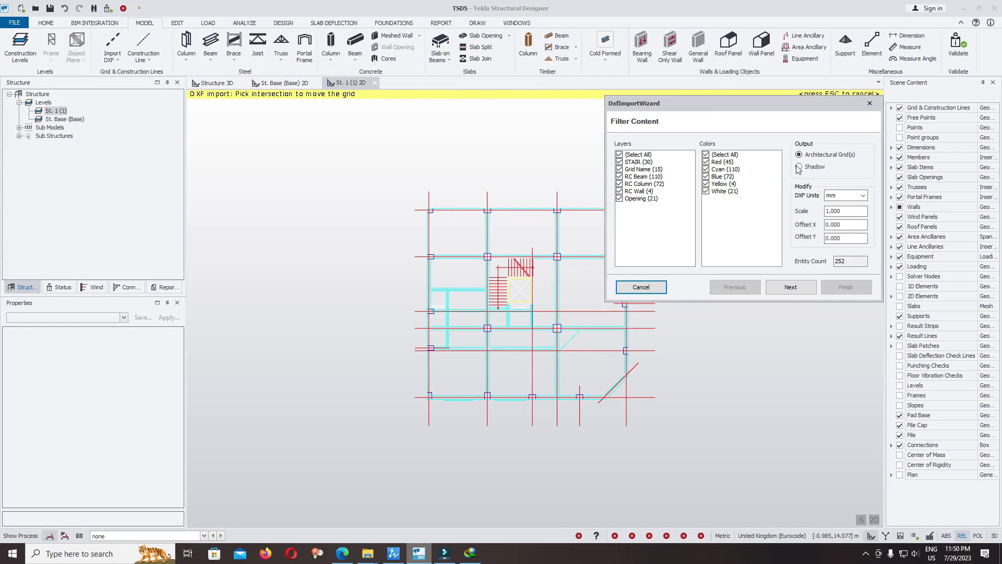
{"action": "left_click", "coordinate": [618, 155]}
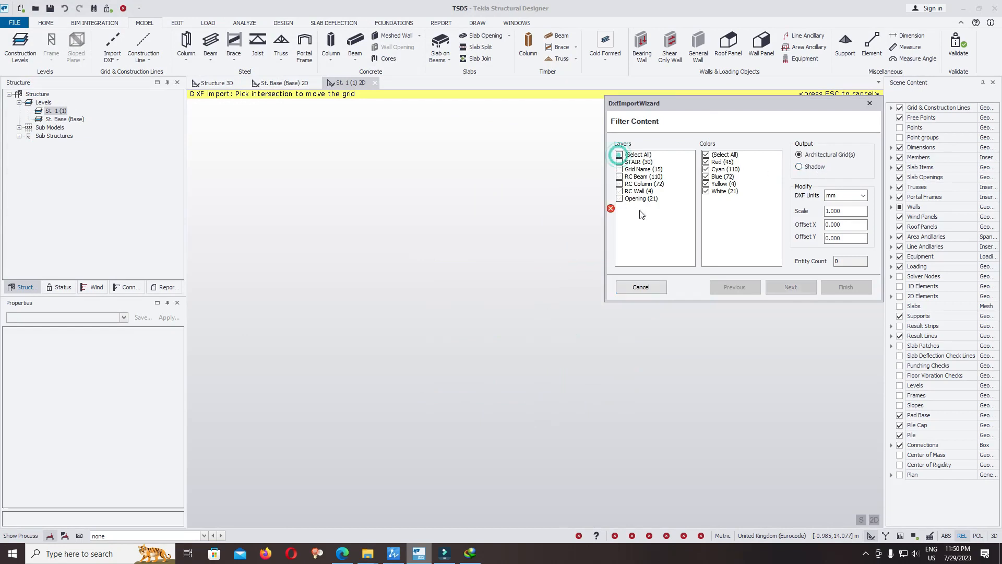
{"action": "left_click", "coordinate": [619, 169]}
{"action": "left_click", "coordinate": [620, 177]}
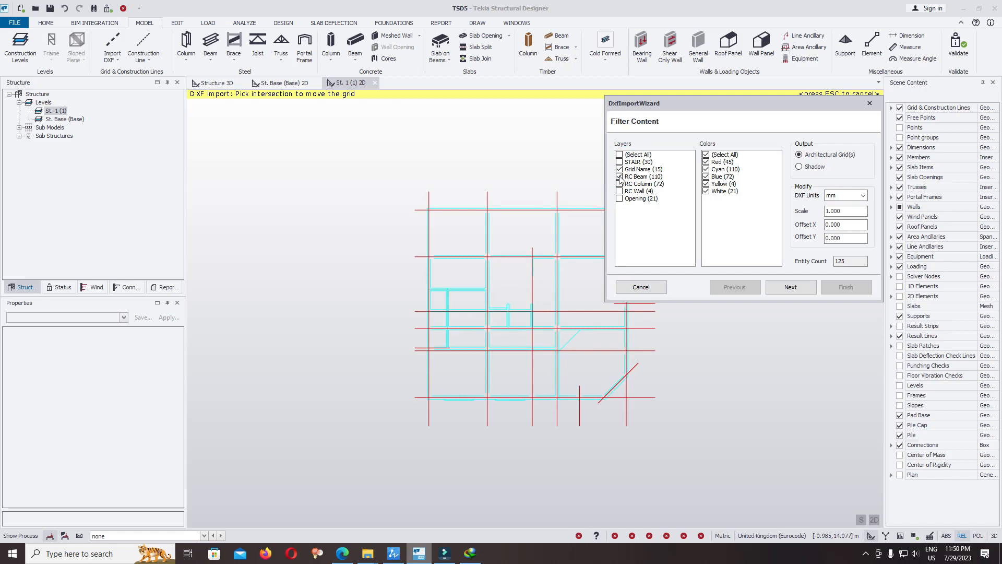
{"action": "left_click", "coordinate": [619, 177]}
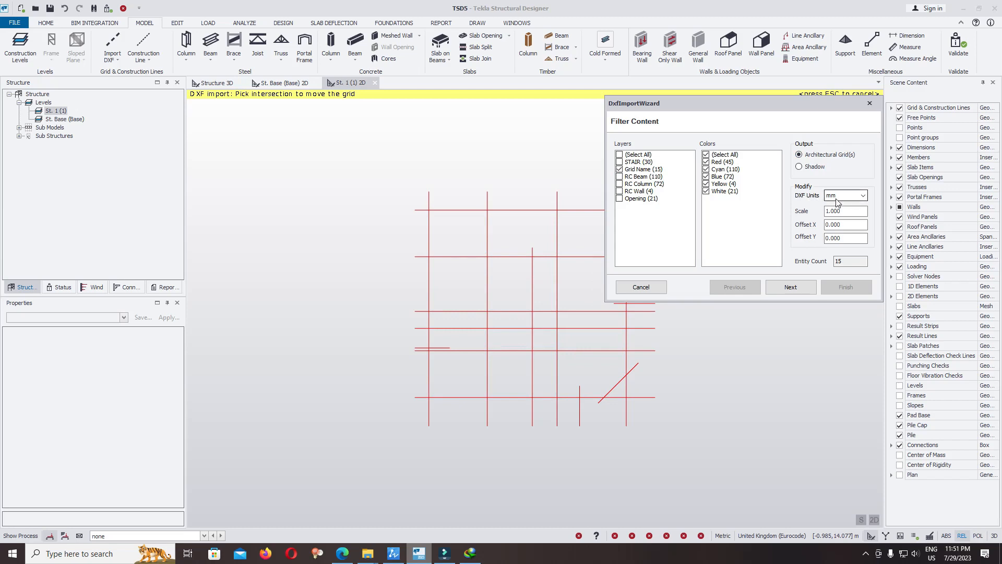
Step: Finish the DXF import as merged architectural grids on level St. 1 (1) only
{"action": "left_click", "coordinate": [838, 211]}
{"action": "left_click", "coordinate": [797, 289]}
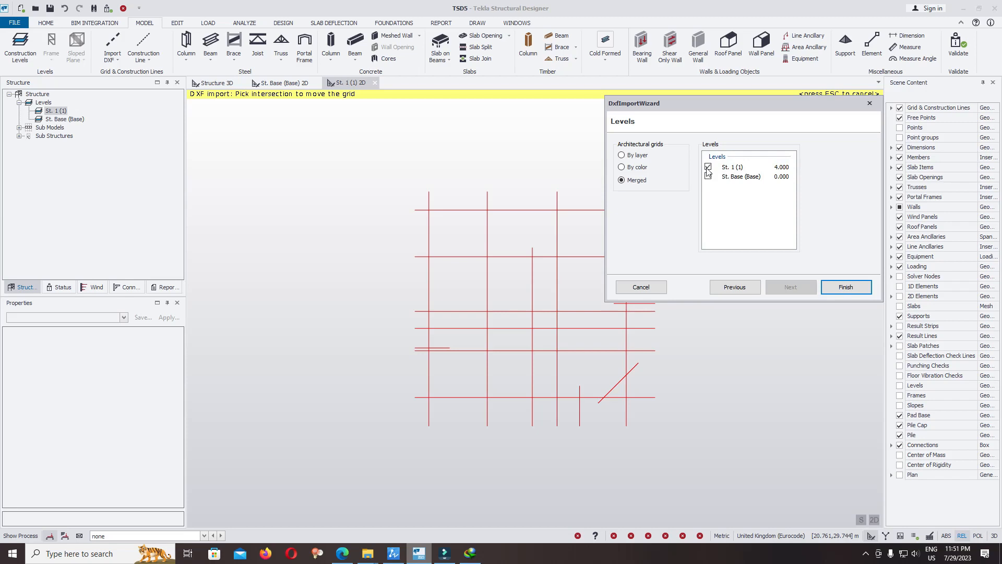
{"action": "left_click", "coordinate": [732, 166]}
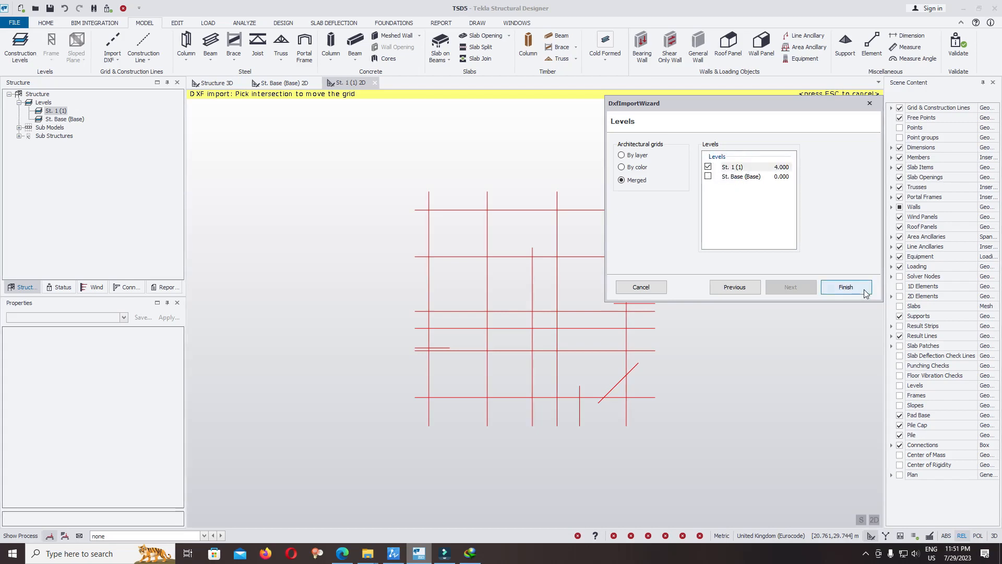
{"action": "left_click", "coordinate": [844, 287]}
{"action": "left_click", "coordinate": [563, 163]}
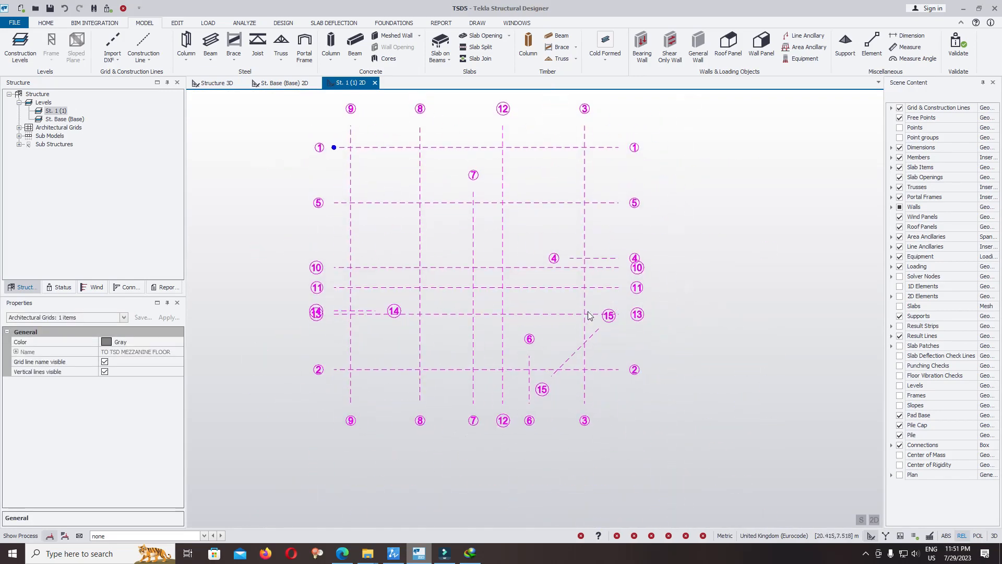
Step: Try to select vertical grid line 9 on its own for relabelling, and undo the merged grid import
{"action": "left_click", "coordinate": [354, 422]}
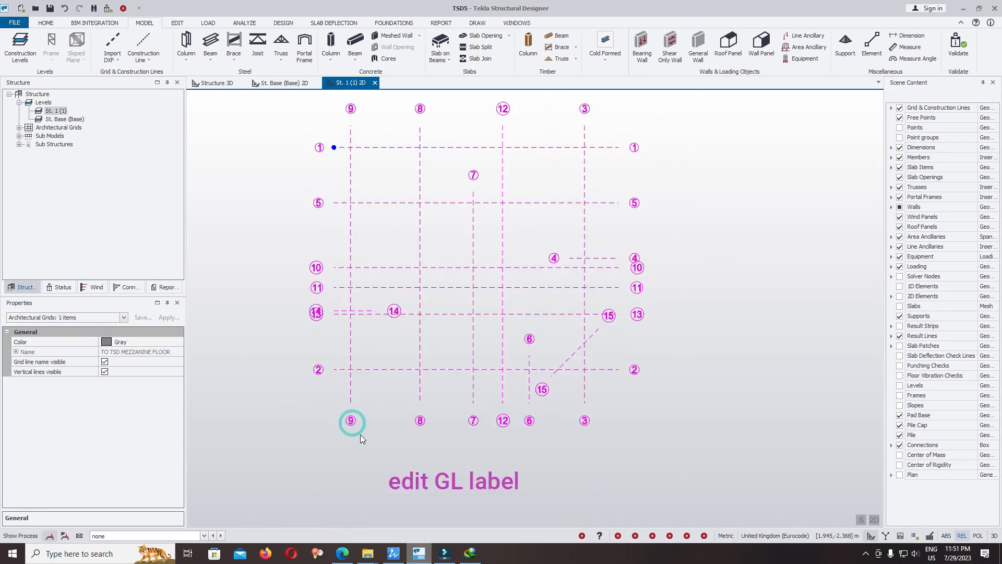
{"action": "key", "text": "Escape"}
{"action": "left_click", "coordinate": [351, 421]}
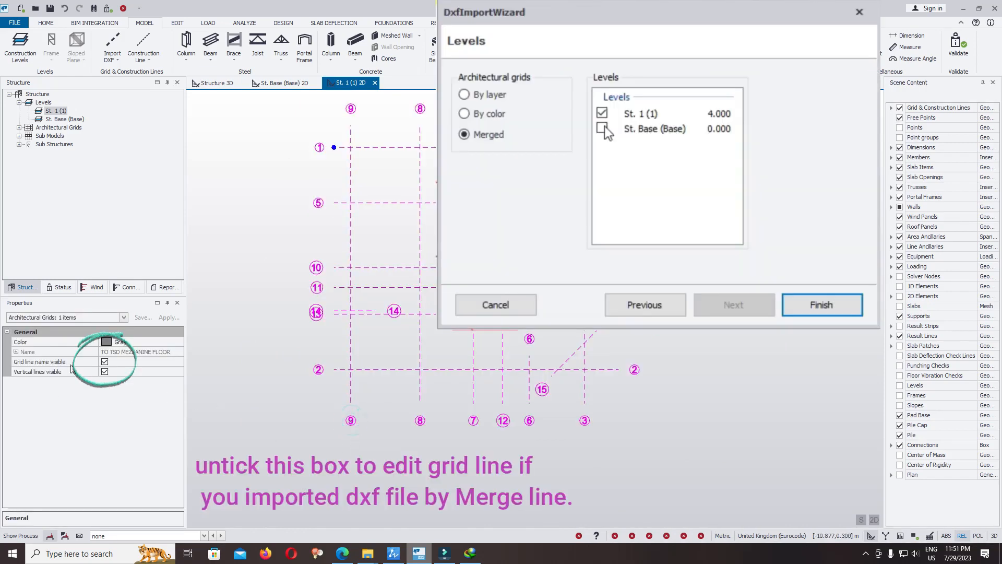
{"action": "key", "text": "Escape"}
{"action": "mouse_move", "coordinate": [350, 423]}
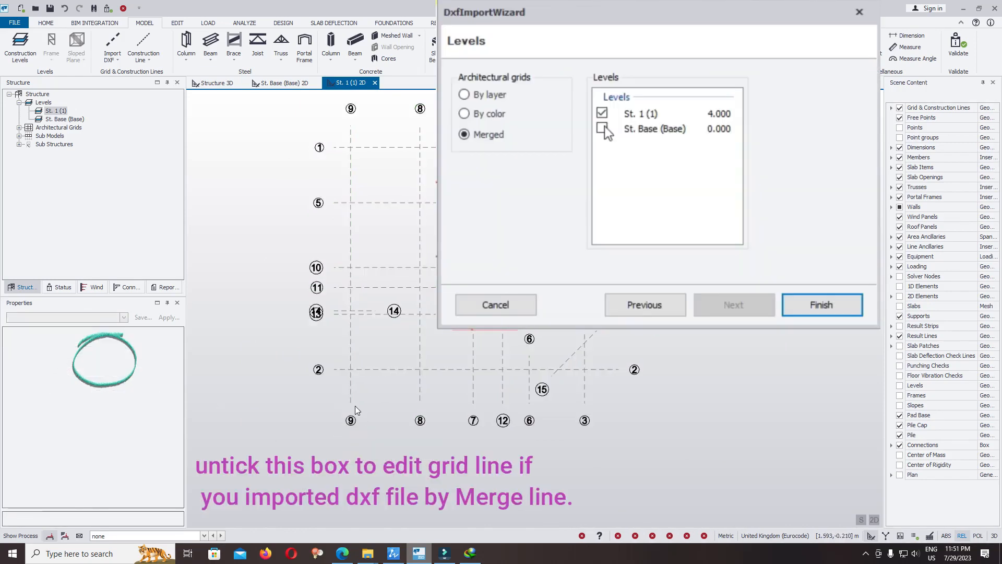
{"action": "left_click", "coordinate": [376, 418]}
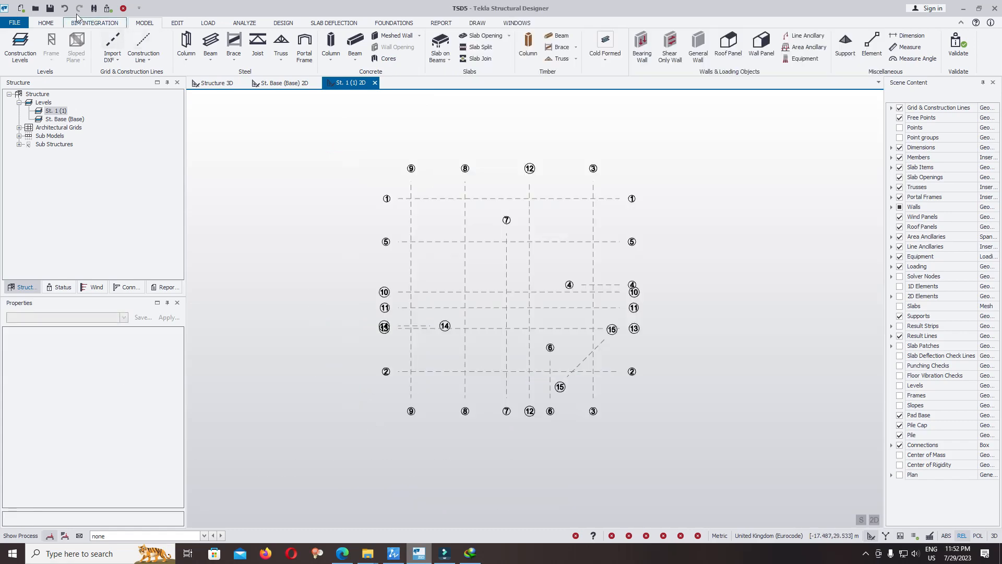
{"action": "left_click", "coordinate": [65, 9]}
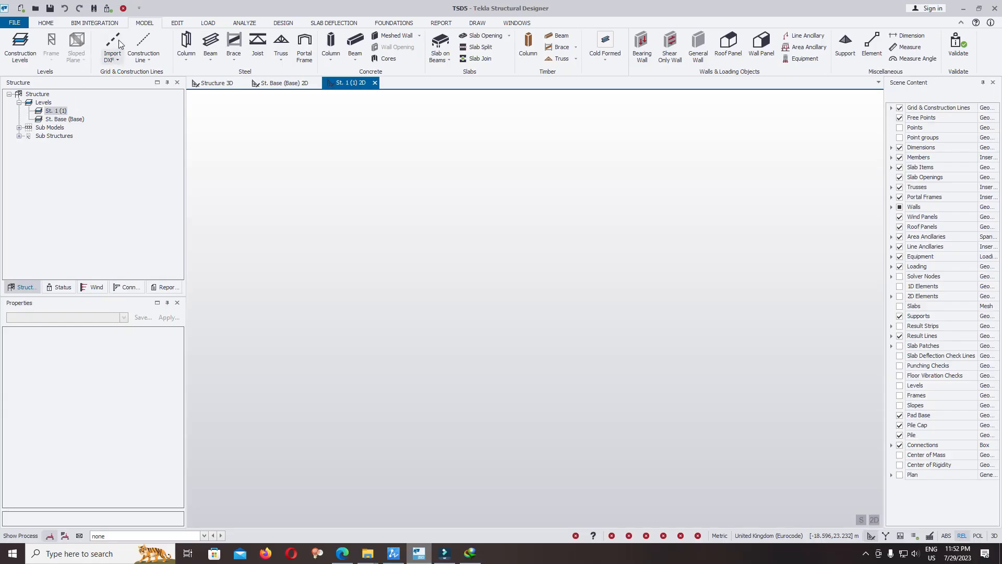
Step: Import TO TSD MEZZANINE FLOOR.dxf again and restrict its content to the Grid Name layer
{"action": "left_click", "coordinate": [119, 43]}
{"action": "left_click", "coordinate": [152, 85]}
{"action": "left_click", "coordinate": [412, 261]}
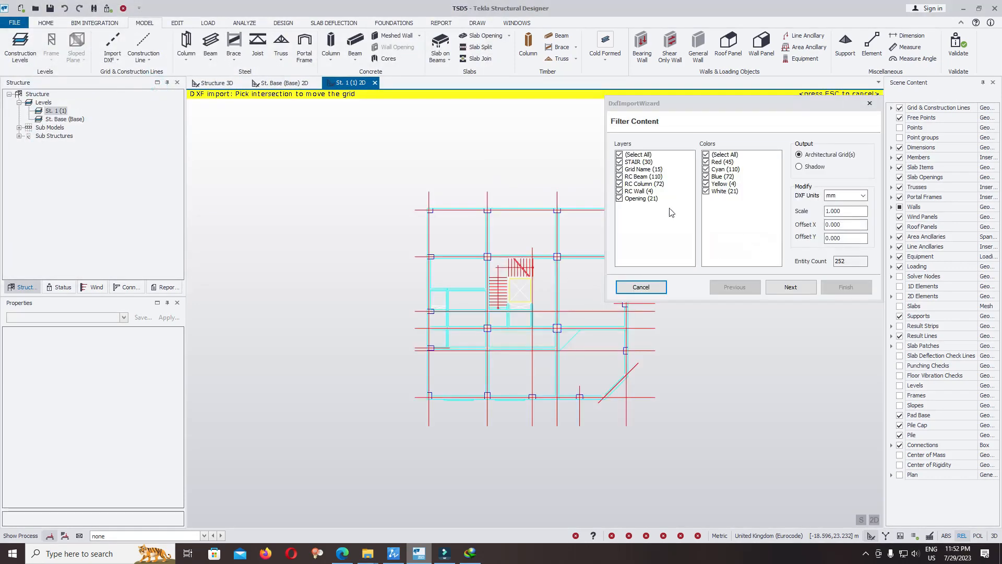
{"action": "left_click", "coordinate": [619, 154]}
{"action": "left_click", "coordinate": [619, 169]}
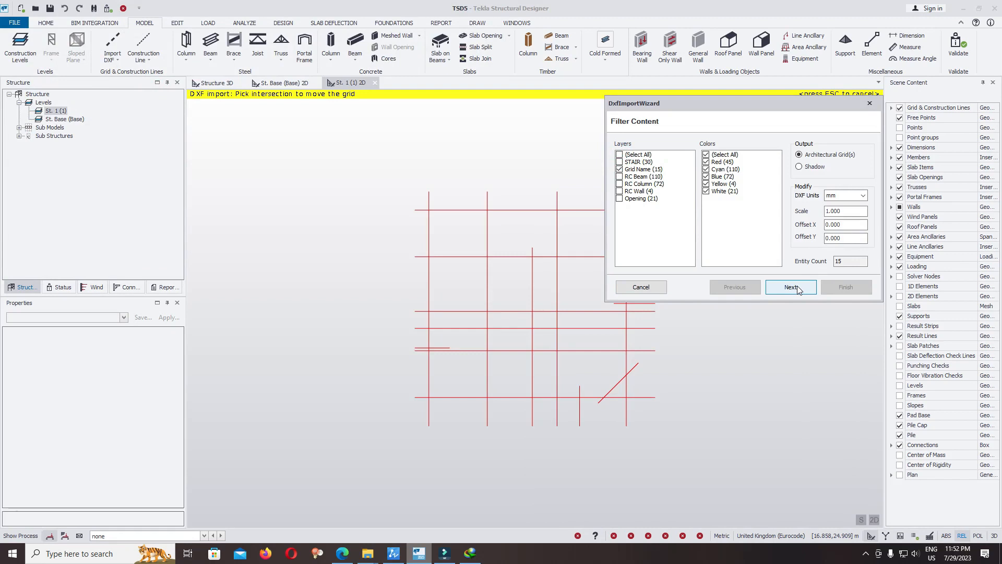
Step: Complete the import on level St. 1 (1) with the architectural grids separated by color
{"action": "left_click", "coordinate": [799, 287]}
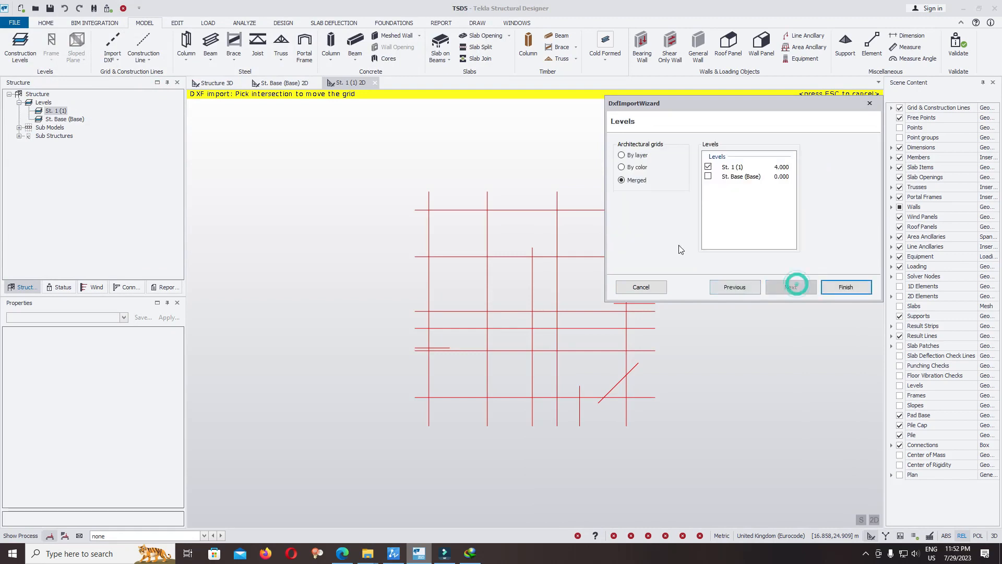
{"action": "left_click", "coordinate": [634, 155]}
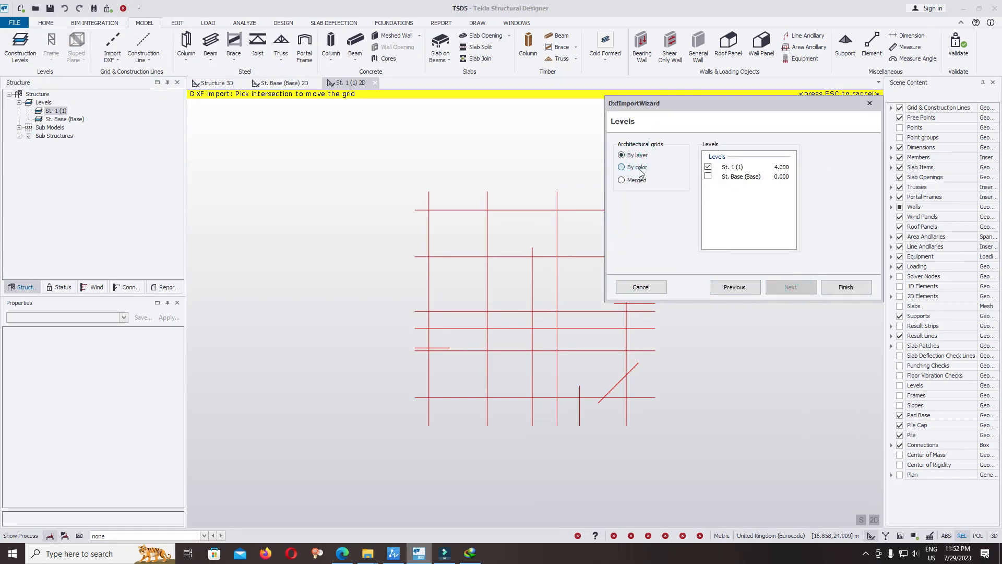
{"action": "left_click", "coordinate": [845, 288]}
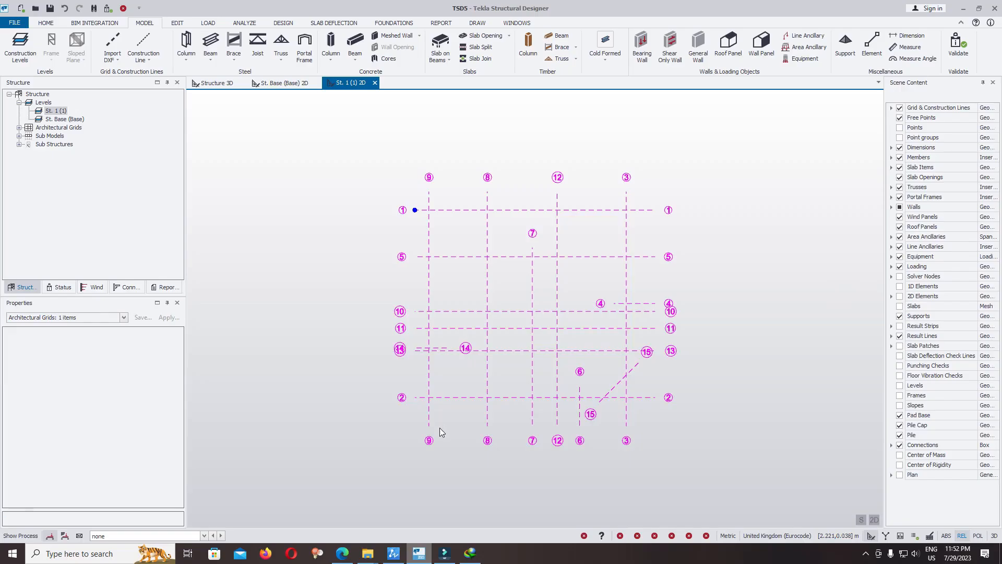
Step: Set the user names of vertical grid lines 9 and 8 to 5 and 4 respectively
{"action": "left_click", "coordinate": [431, 443]}
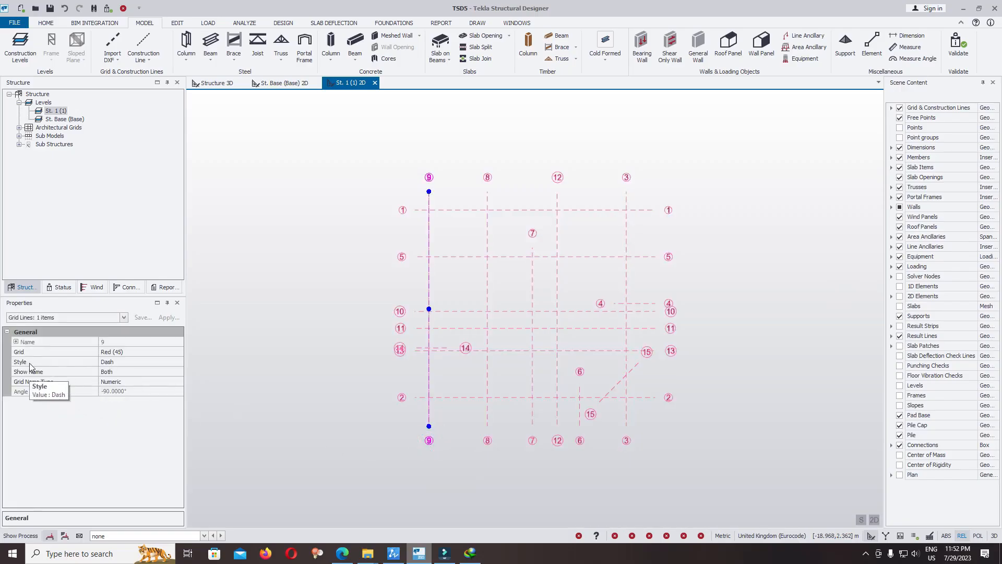
{"action": "left_click", "coordinate": [16, 341]}
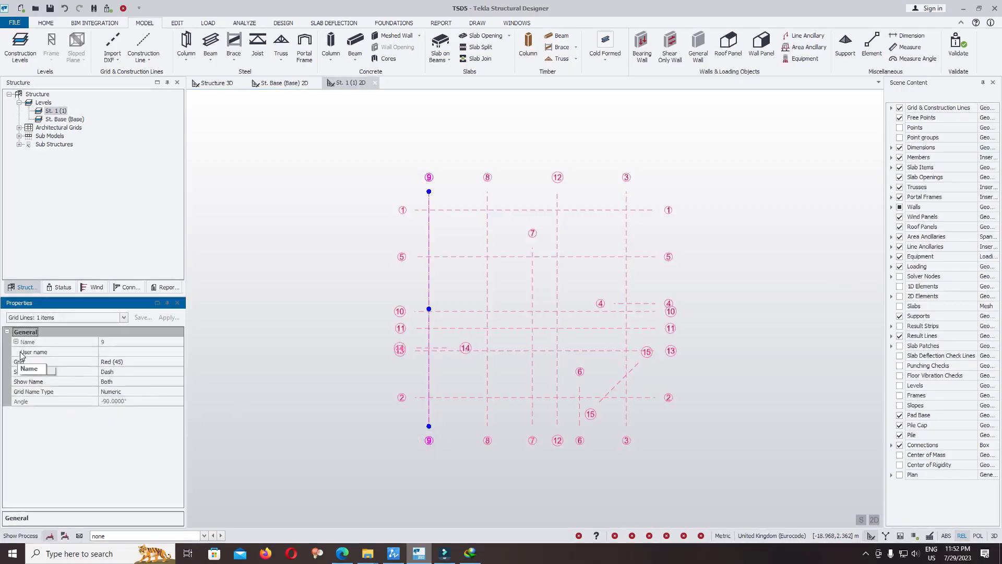
{"action": "left_click", "coordinate": [133, 354]}
{"action": "type", "text": "5"}
{"action": "left_click", "coordinate": [455, 495]}
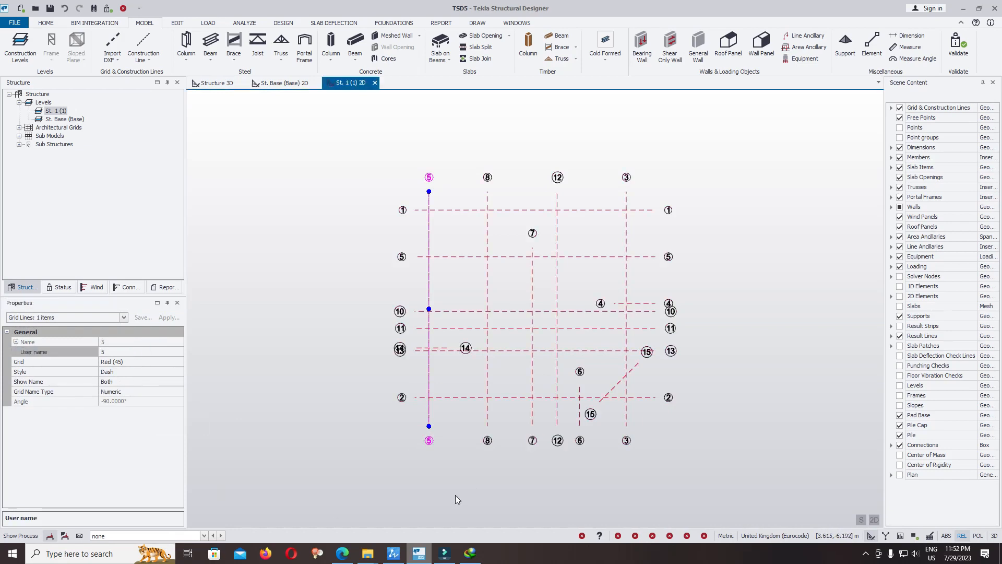
{"action": "left_click", "coordinate": [487, 440]}
{"action": "left_click", "coordinate": [133, 352]}
{"action": "type", "text": "4"}
{"action": "key", "text": "Return"}
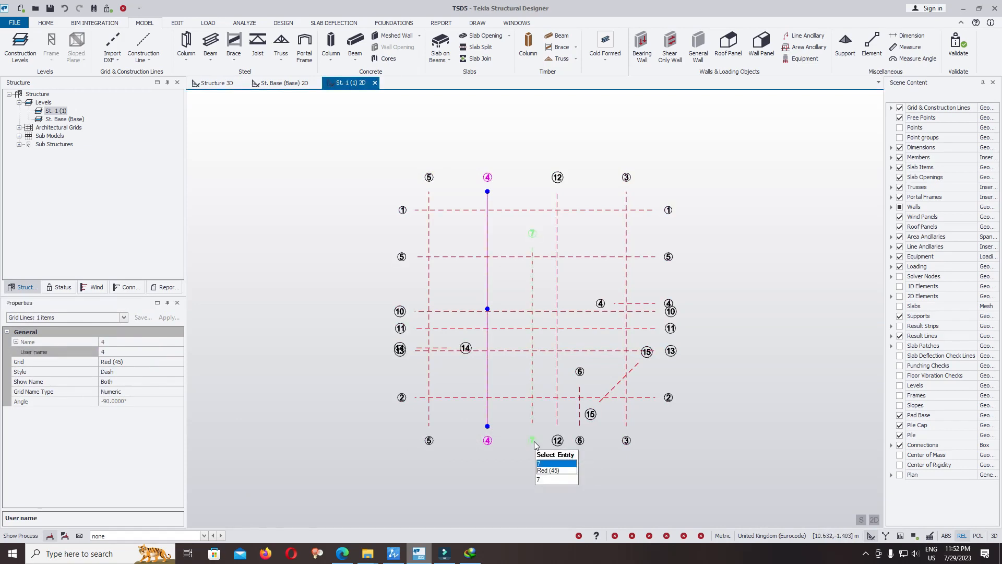
Step: Set the user names of vertical grid lines 7 and 12 to 3 and 2A respectively
{"action": "left_click", "coordinate": [532, 439]}
{"action": "left_click", "coordinate": [107, 349]}
{"action": "type", "text": "3"}
{"action": "key", "text": "Return"}
{"action": "left_click", "coordinate": [557, 440]}
{"action": "left_click", "coordinate": [151, 351]}
{"action": "type", "text": "2A"}
{"action": "key", "text": "Return"}
Step: Rename the short vertical grid line 6 as 2 and the rightmost vertical grid line as 1
{"action": "left_click", "coordinate": [580, 441]}
{"action": "left_click", "coordinate": [116, 352]}
{"action": "type", "text": "2"}
{"action": "key", "text": "Return"}
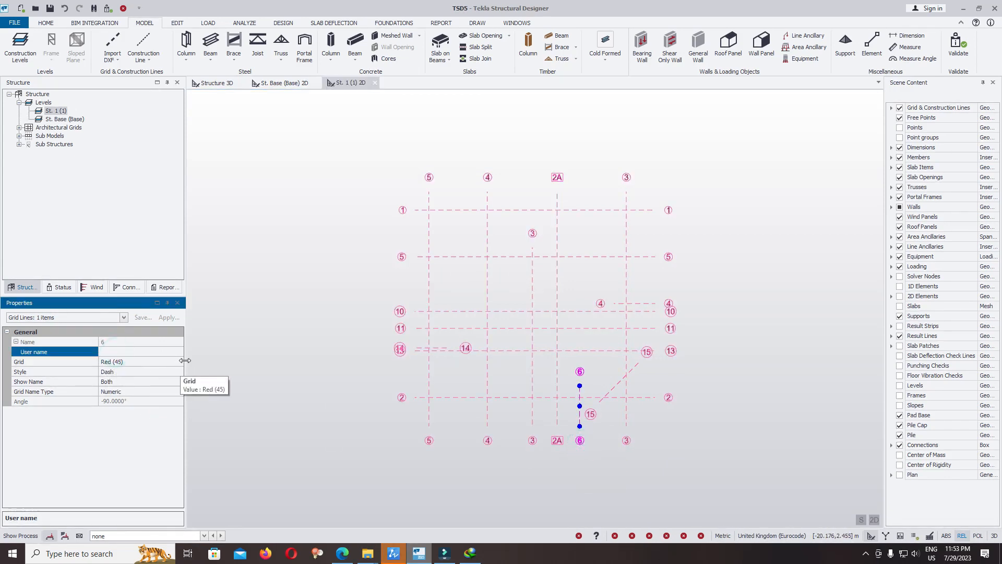
{"action": "left_click", "coordinate": [624, 440]}
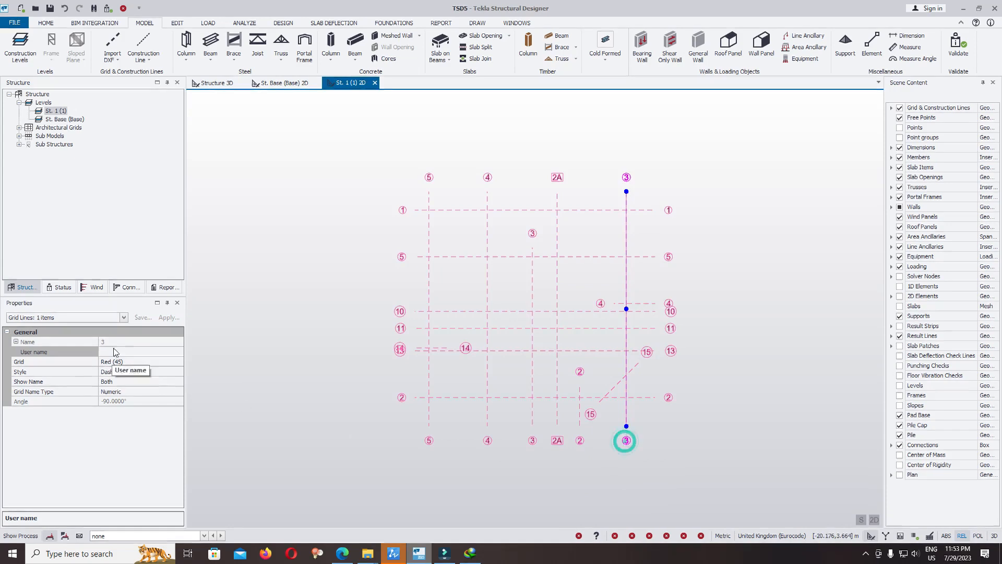
{"action": "left_click", "coordinate": [126, 351]}
{"action": "type", "text": "1"}
{"action": "left_click", "coordinate": [754, 423]}
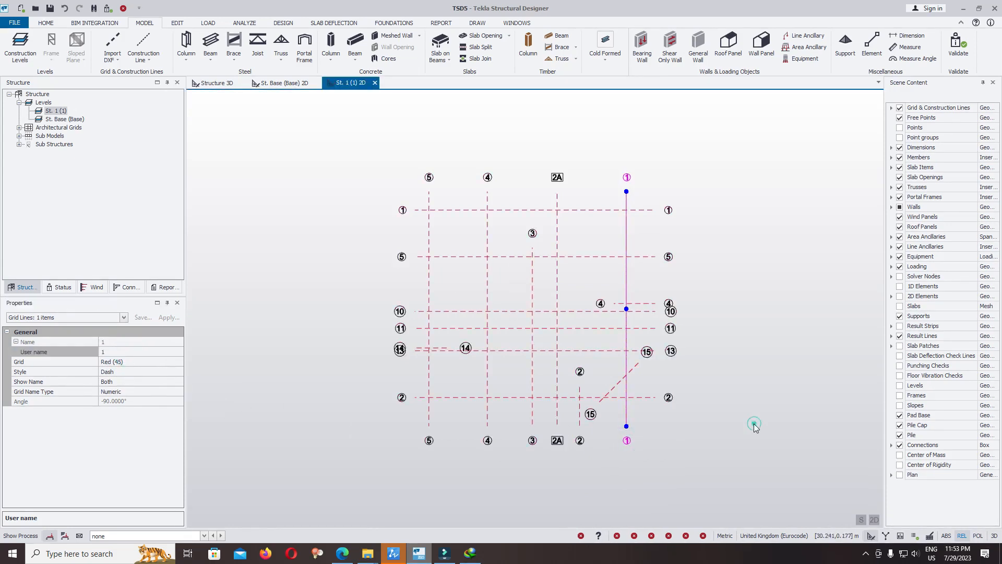
Step: Set the user names of horizontal grid lines 2 and 13 to A and B respectively
{"action": "left_click", "coordinate": [668, 398]}
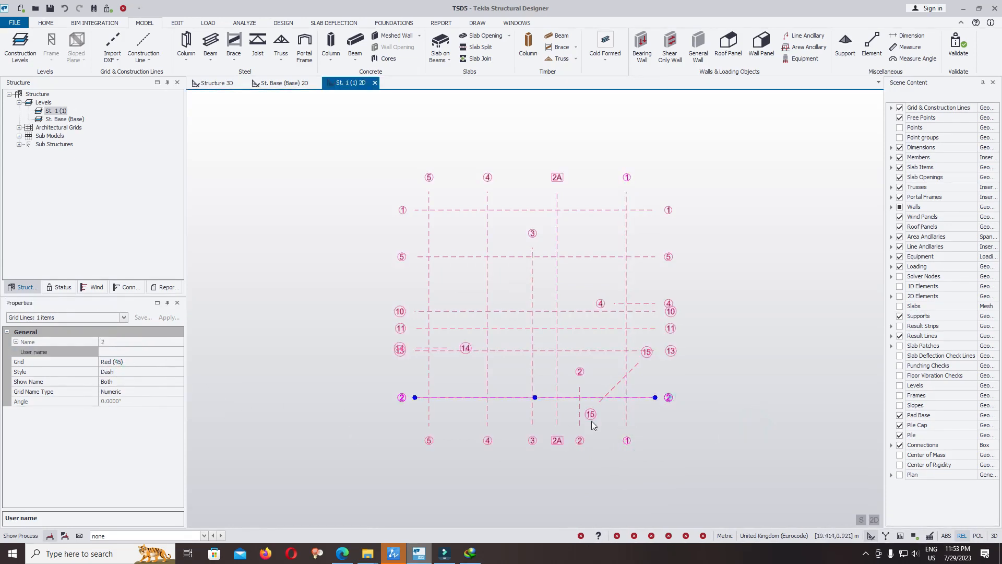
{"action": "left_click", "coordinate": [130, 348]}
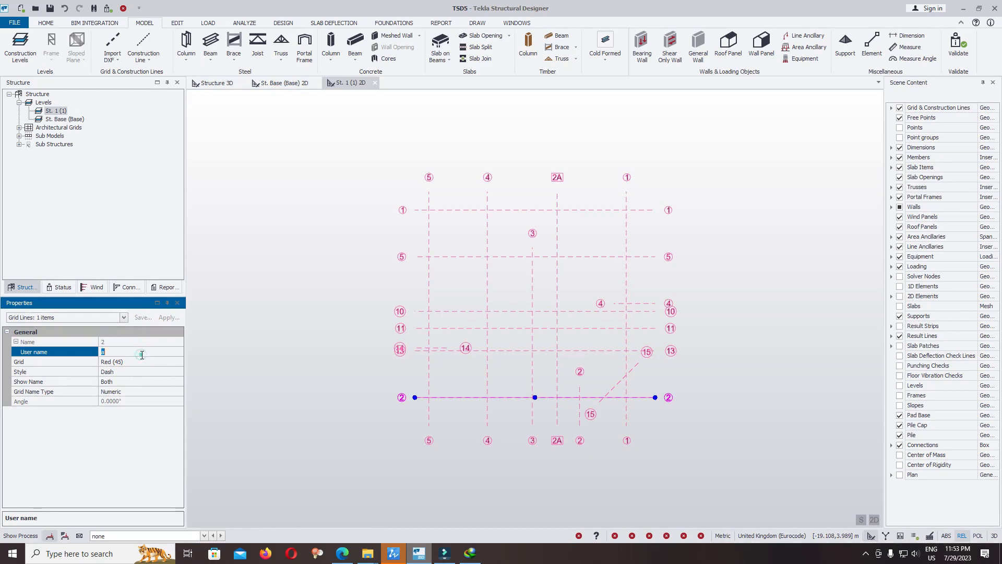
{"action": "left_click", "coordinate": [290, 349]}
{"action": "left_click", "coordinate": [671, 351]}
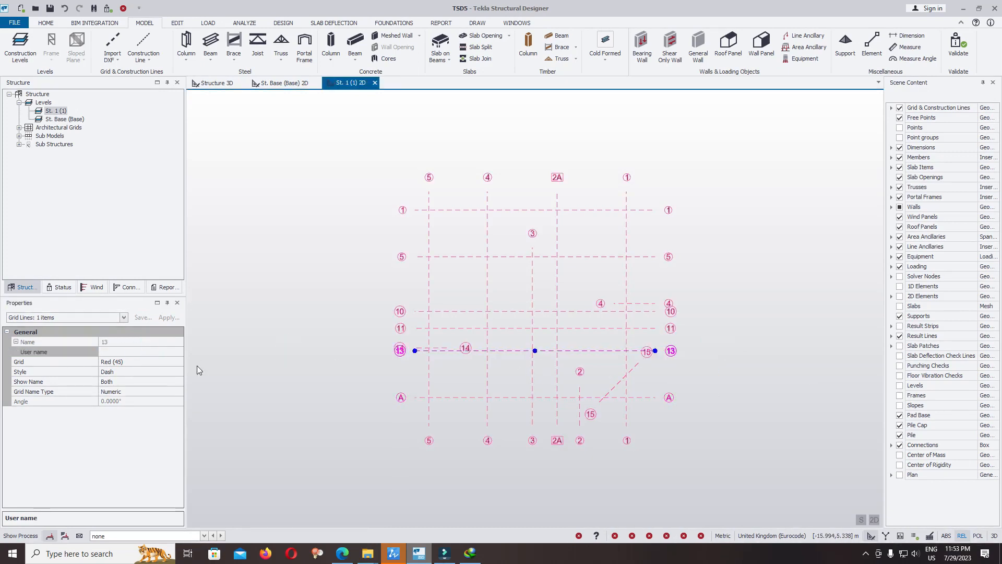
{"action": "left_click", "coordinate": [145, 354]}
{"action": "type", "text": "C"}
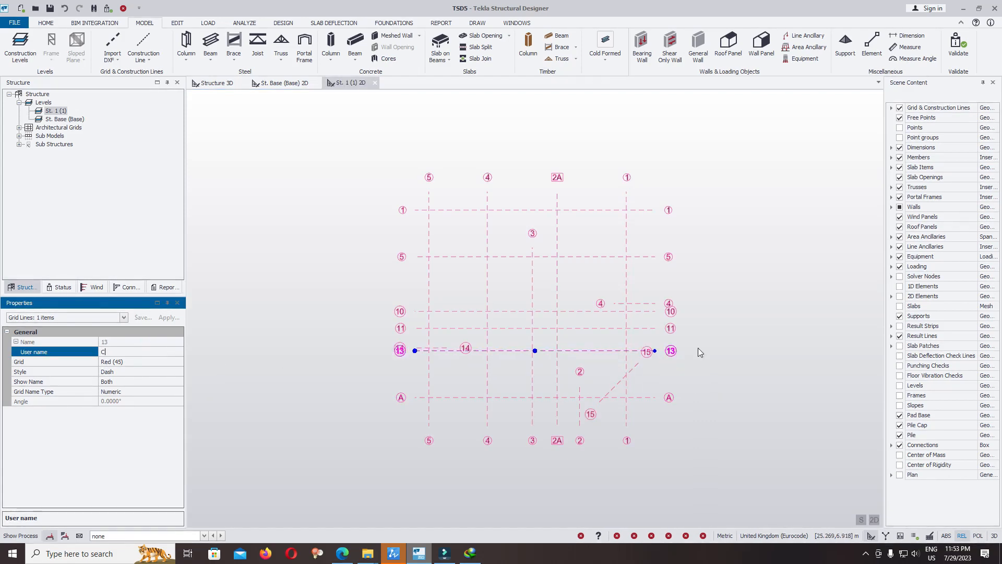
{"action": "left_click", "coordinate": [851, 346]}
Step: Set the user names of horizontal grid lines 11 and 10 to B1 and B2 respectively
{"action": "mouse_move", "coordinate": [652, 351]}
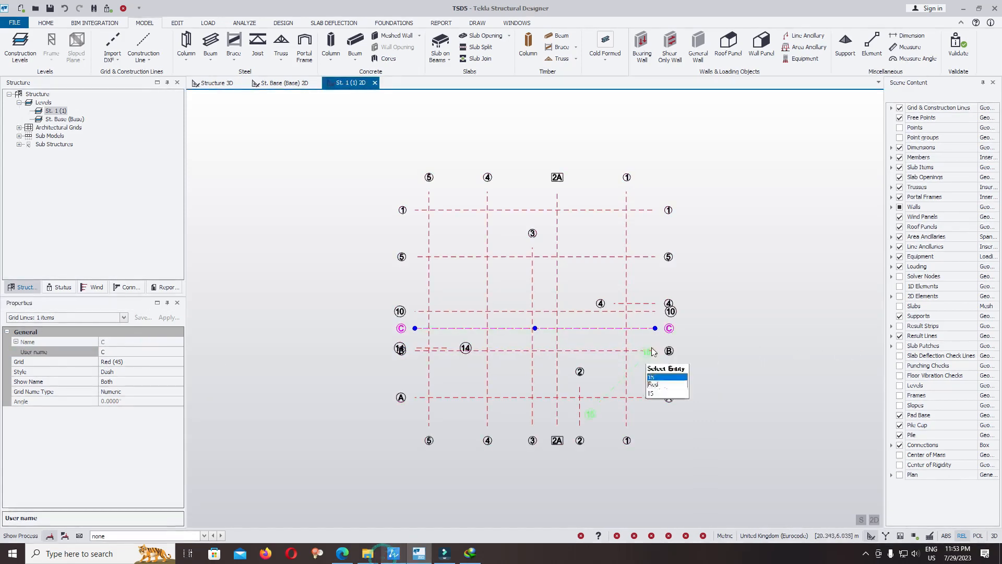
{"action": "left_click", "coordinate": [159, 351]}
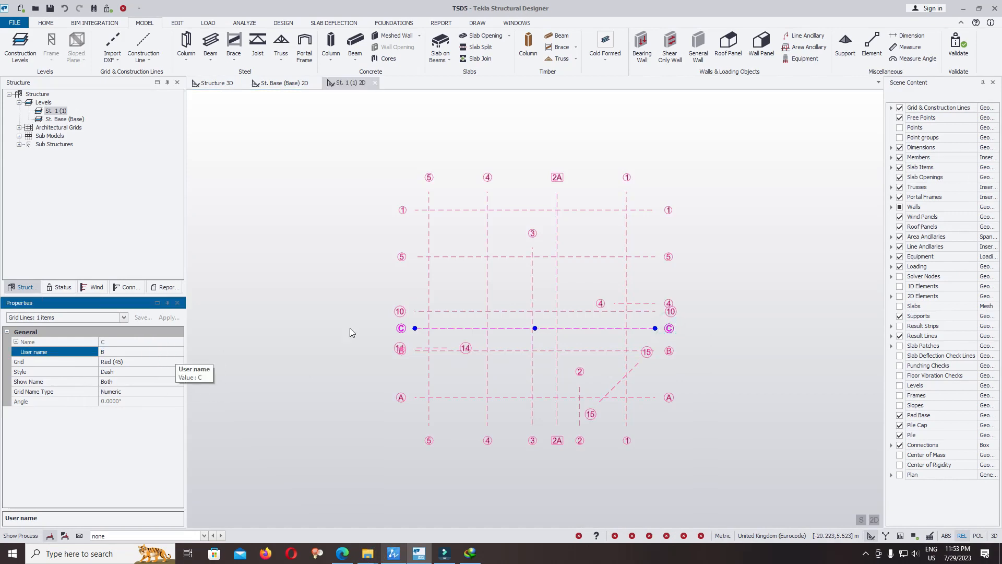
{"action": "left_click", "coordinate": [700, 286]}
{"action": "left_click", "coordinate": [671, 312]}
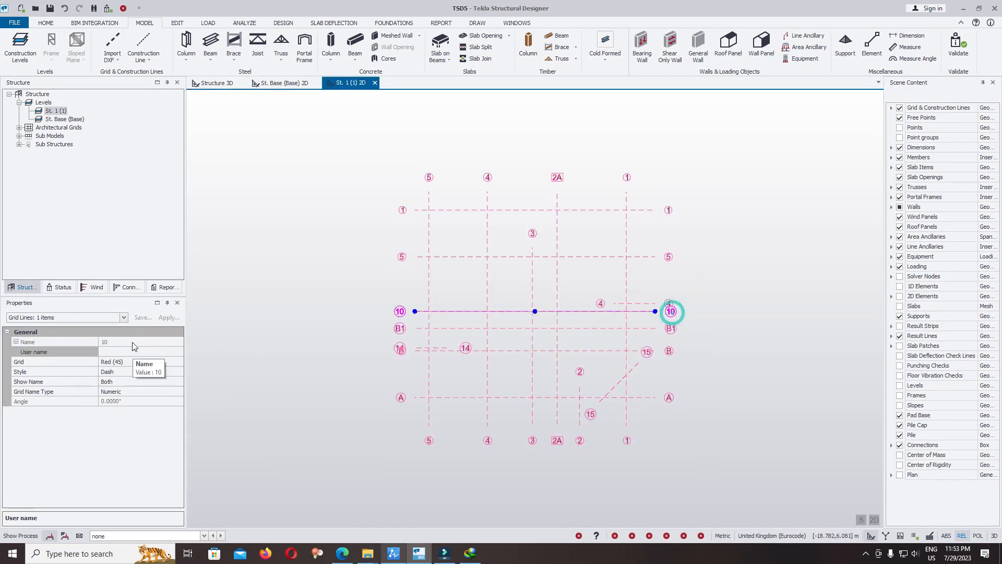
{"action": "left_click", "coordinate": [135, 352]}
{"action": "type", "text": "B2"}
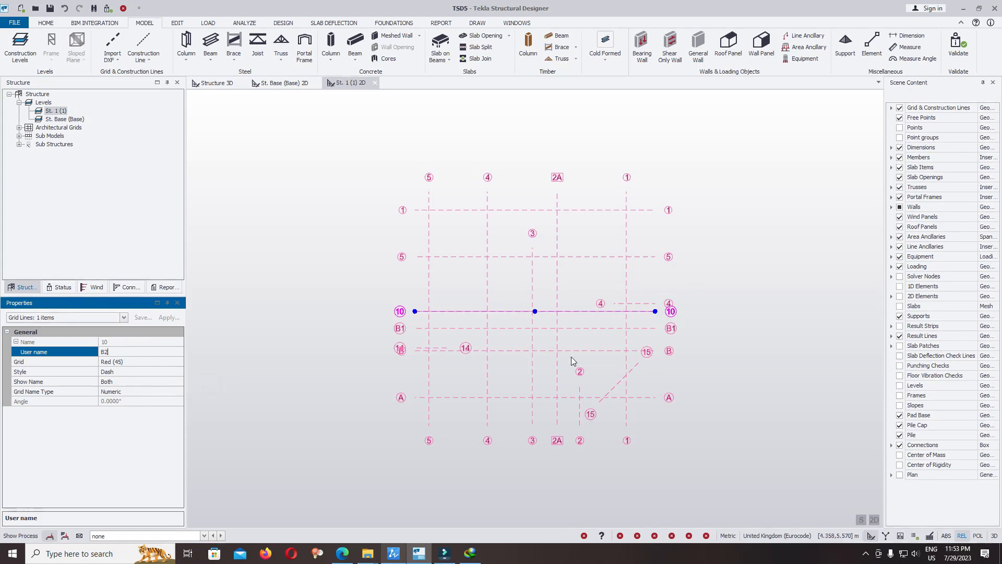
{"action": "left_click", "coordinate": [690, 293]}
Step: Rename the short horizontal grid line 4 as C and horizontal grid line 5 as D
{"action": "left_click", "coordinate": [687, 321]}
{"action": "left_click", "coordinate": [119, 352]}
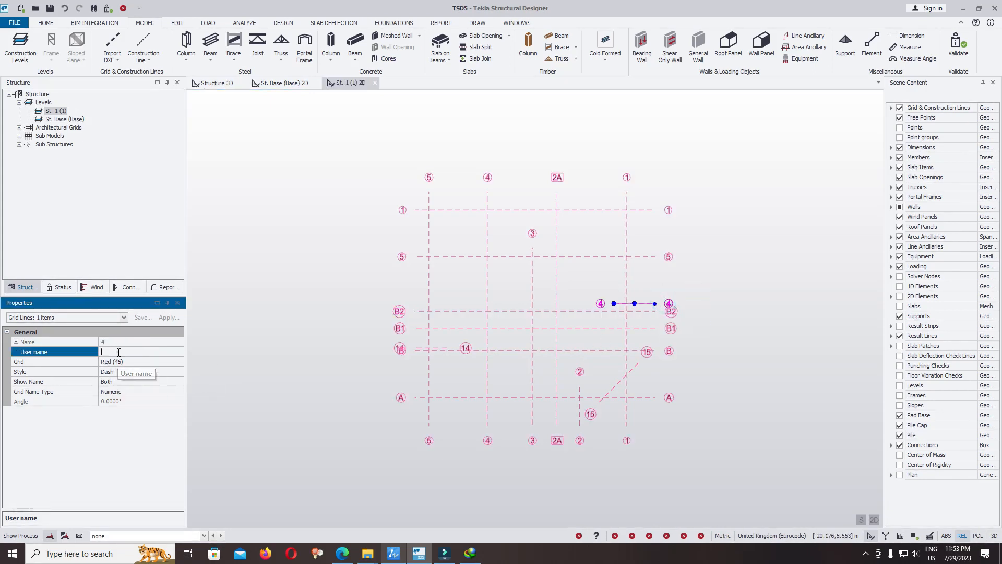
{"action": "type", "text": "C"}
{"action": "left_click", "coordinate": [669, 306]}
{"action": "left_click", "coordinate": [667, 256]}
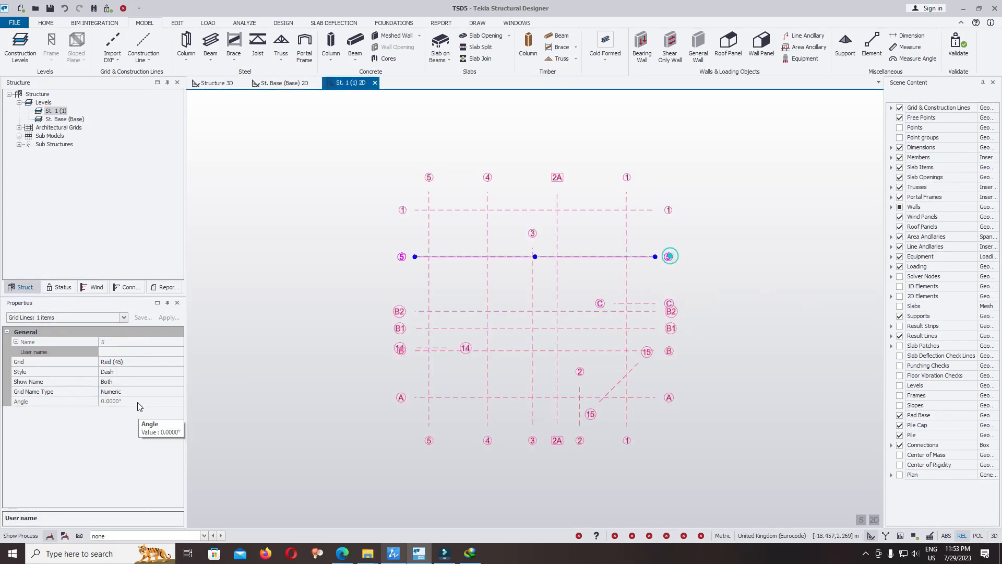
{"action": "left_click", "coordinate": [140, 352]}
{"action": "type", "text": "D"}
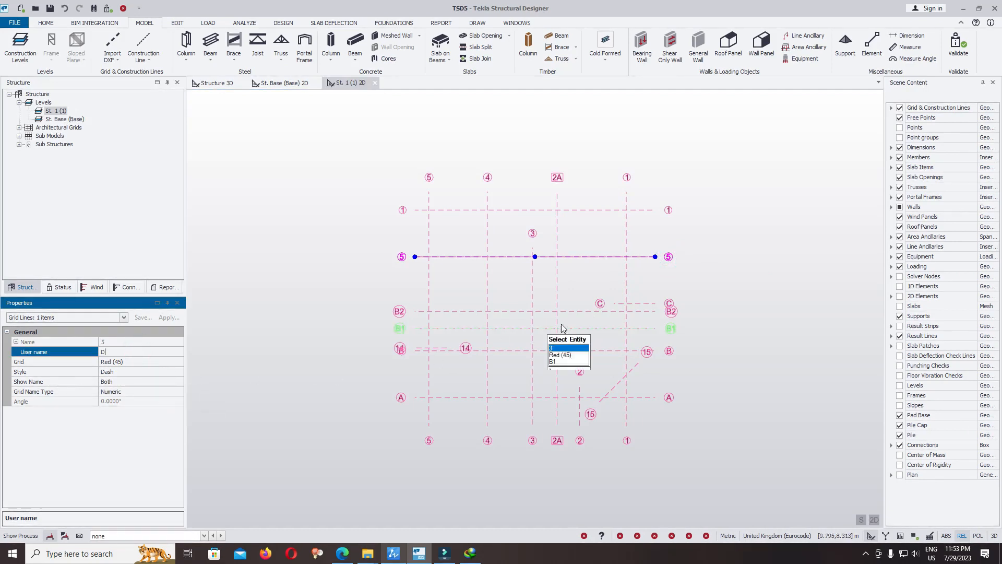
{"action": "left_click", "coordinate": [731, 241]}
Step: Set the user name of the uppermost horizontal grid line to E
{"action": "left_click", "coordinate": [668, 210]}
{"action": "left_click", "coordinate": [687, 224]}
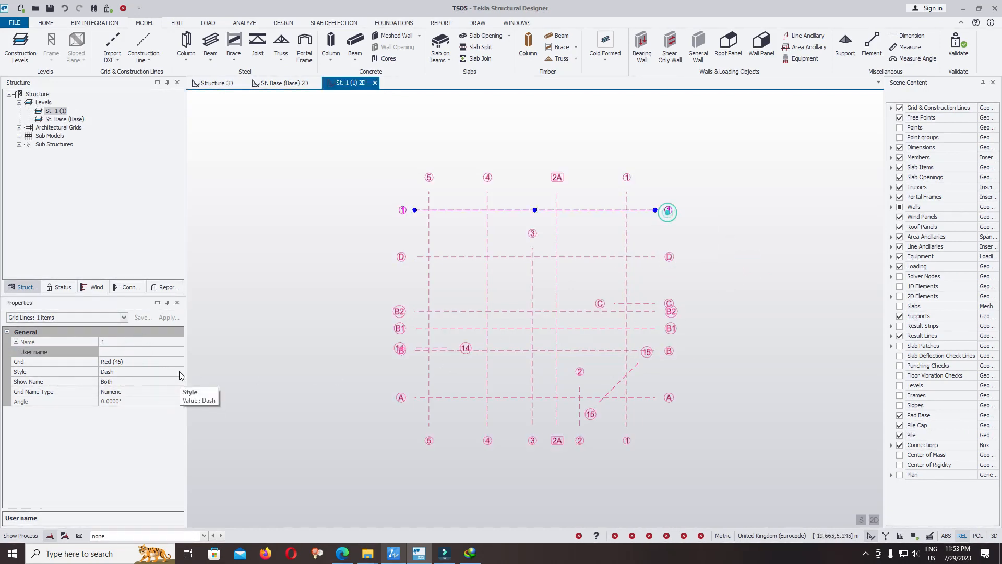
{"action": "left_click", "coordinate": [149, 354]}
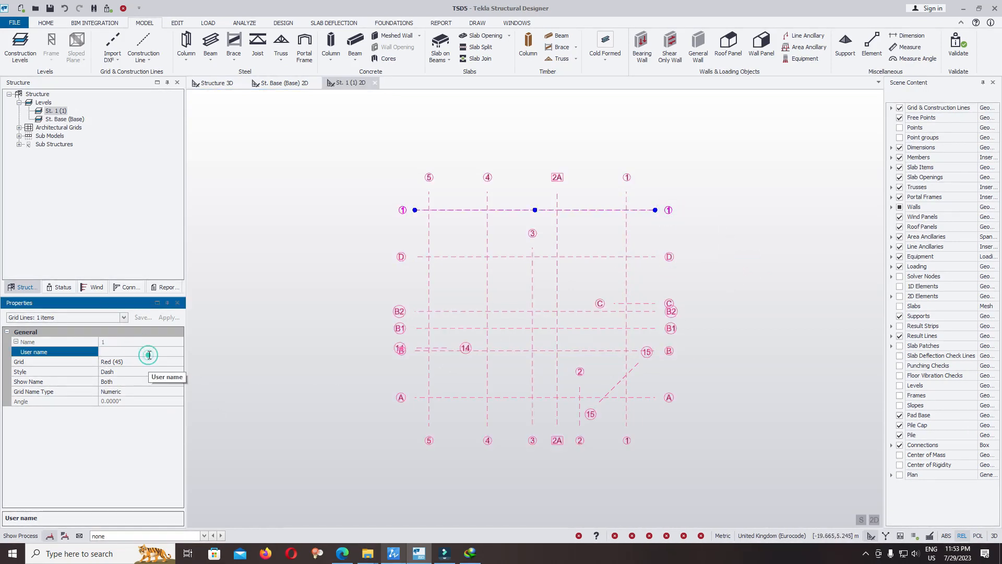
{"action": "left_click", "coordinate": [248, 388]}
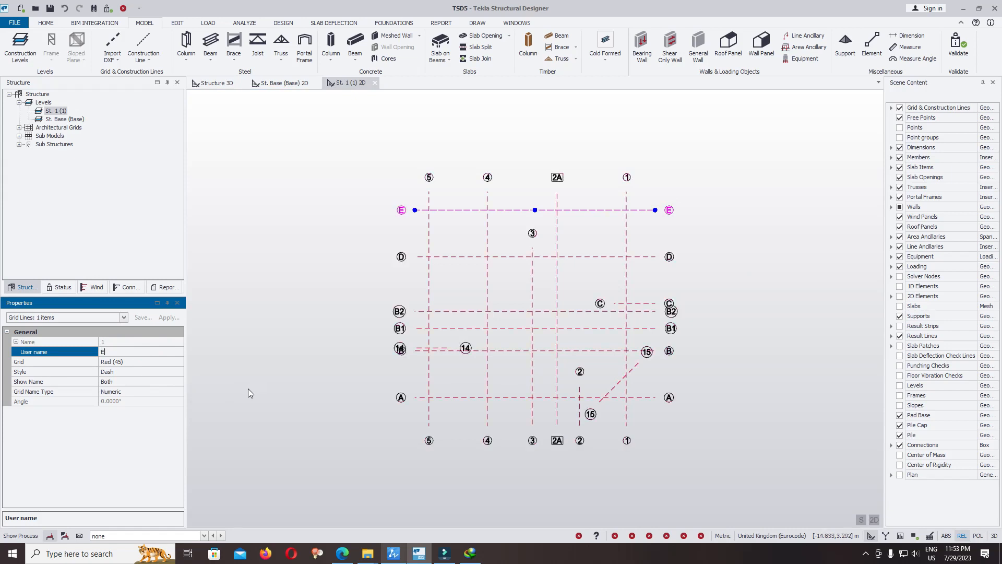
{"action": "left_click", "coordinate": [738, 228]}
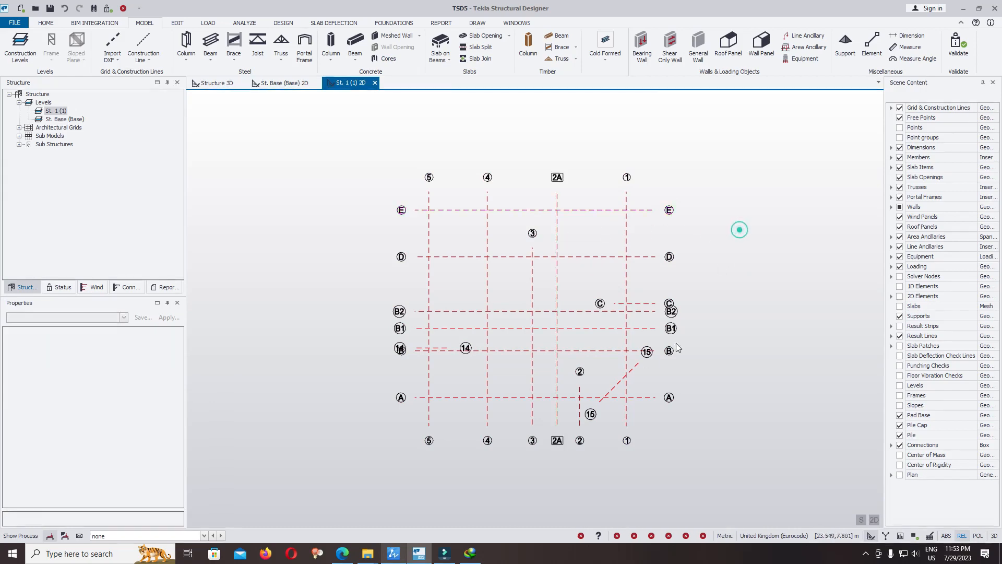
Step: Hide the name bubbles at both ends of the short horizontal grid line 14 near axis B
{"action": "scroll", "coordinate": [566, 365], "scroll_direction": "up", "scroll_amount": 3}
{"action": "scroll", "coordinate": [387, 342], "scroll_direction": "up", "scroll_amount": 2}
{"action": "mouse_move", "coordinate": [388, 342]}
{"action": "scroll", "coordinate": [420, 339], "scroll_direction": "down", "scroll_amount": 4}
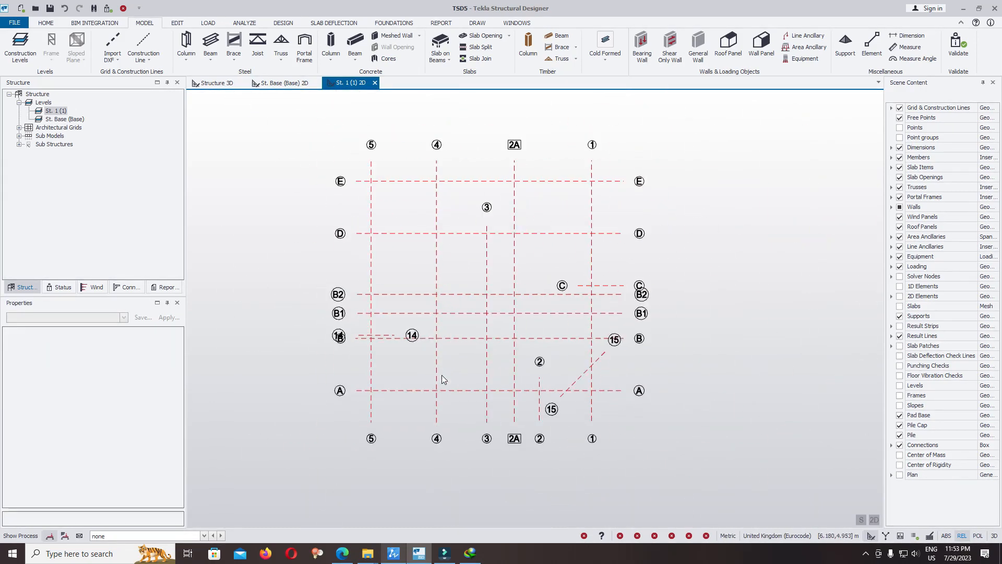
{"action": "scroll", "coordinate": [397, 338], "scroll_direction": "up", "scroll_amount": 2}
{"action": "left_click", "coordinate": [426, 340]}
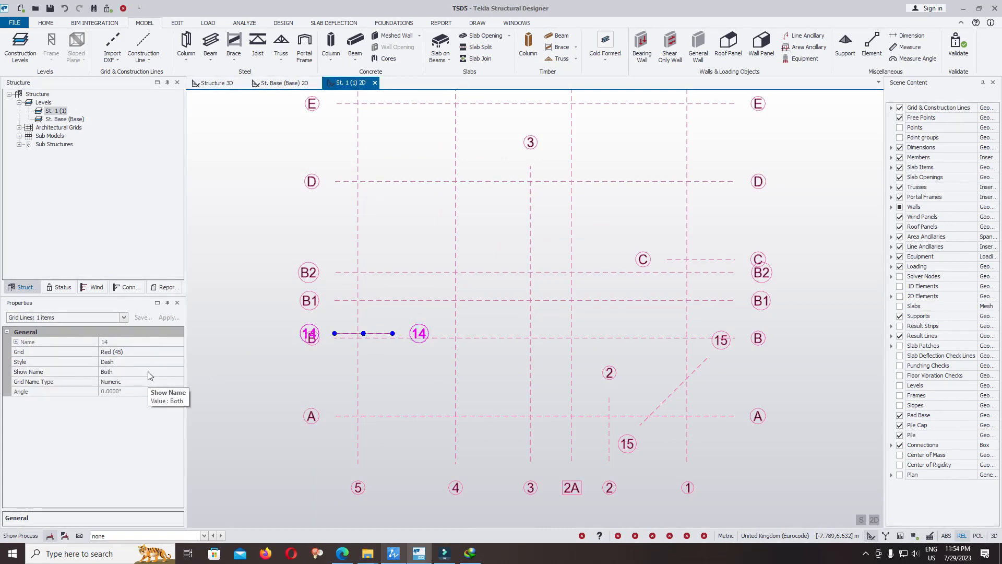
{"action": "left_click", "coordinate": [151, 372]}
{"action": "left_click", "coordinate": [178, 372]}
{"action": "left_click", "coordinate": [146, 381]}
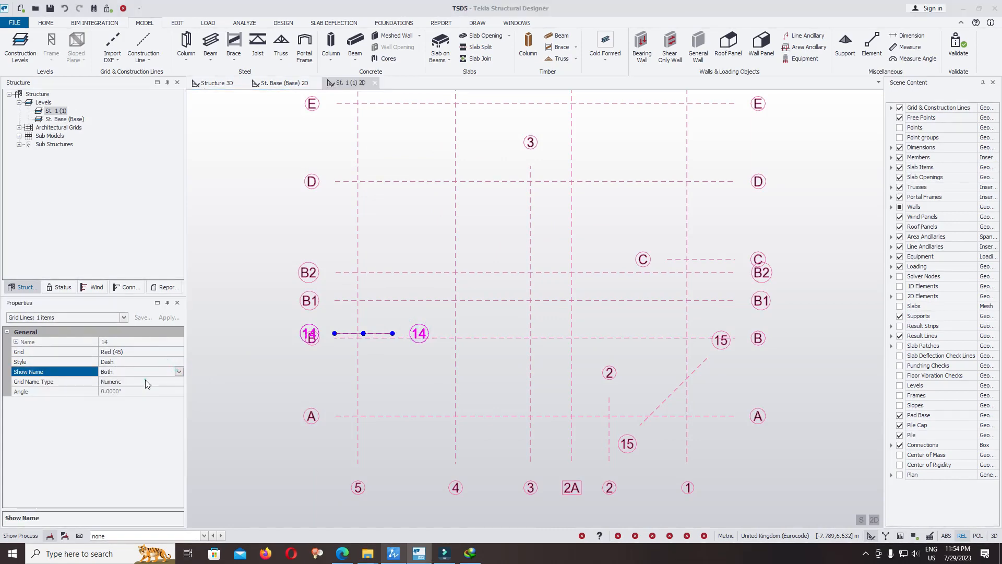
{"action": "left_click", "coordinate": [429, 296]}
{"action": "scroll", "coordinate": [326, 347], "scroll_direction": "down", "scroll_amount": 2}
{"action": "key", "text": "Escape"}
{"action": "scroll", "coordinate": [528, 229], "scroll_direction": "up", "scroll_amount": 4}
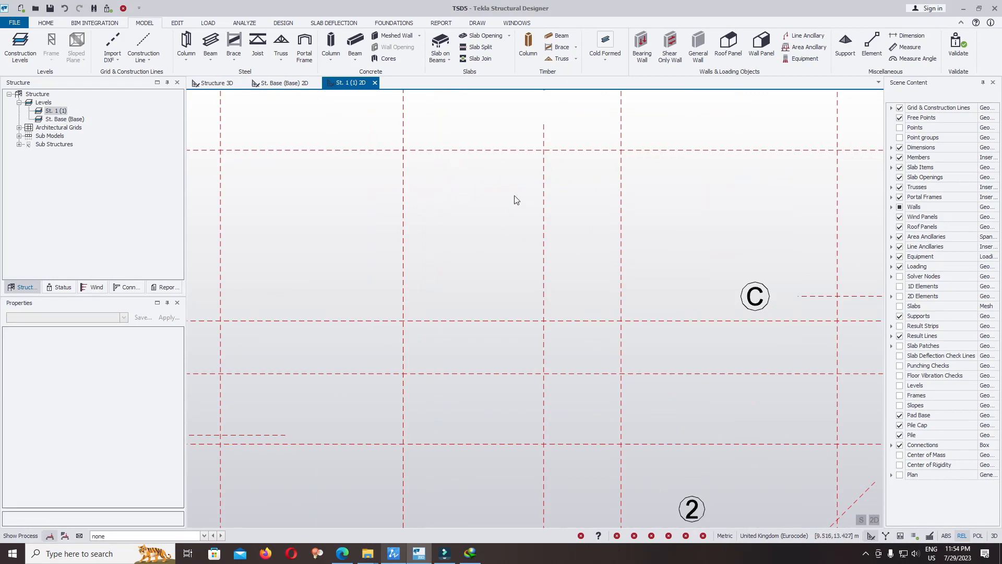
{"action": "scroll", "coordinate": [512, 214], "scroll_direction": "down", "scroll_amount": 5}
{"action": "mouse_move", "coordinate": [508, 219]}
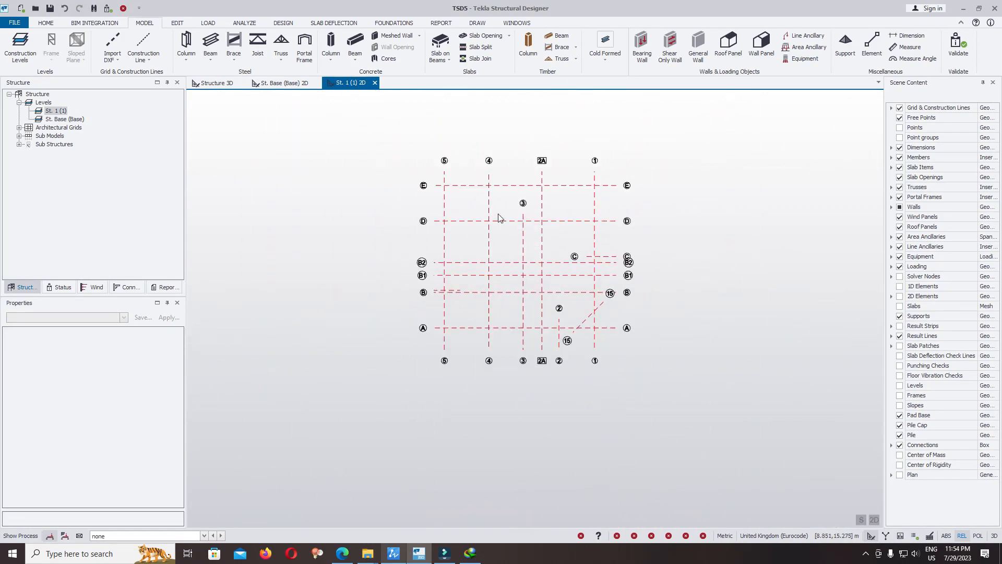
{"action": "scroll", "coordinate": [510, 221], "scroll_direction": "up", "scroll_amount": 3}
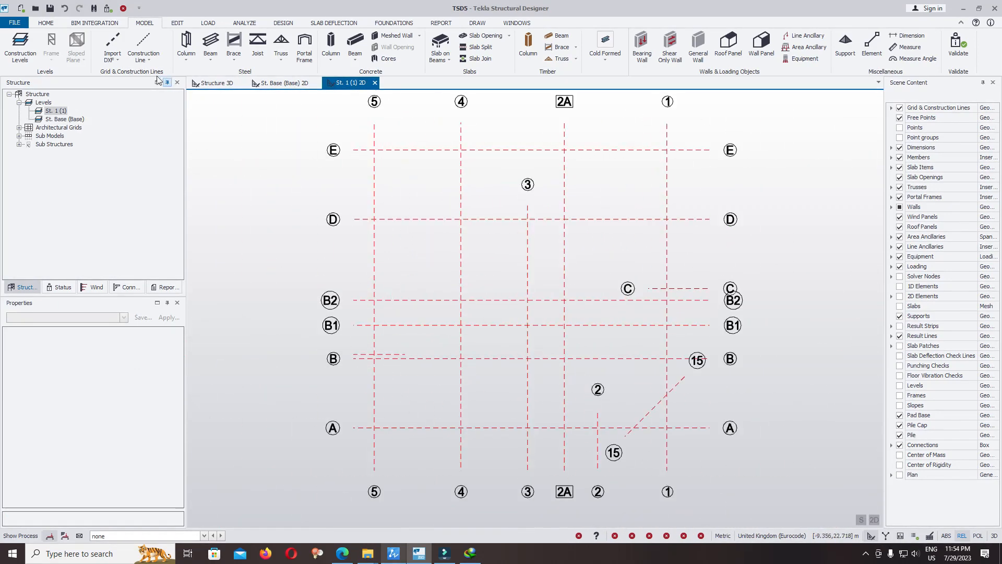
Step: Switch to the ZWCAD drawing and select the yellow outline around the crossed shaft opening to examine its layer
{"action": "left_click", "coordinate": [116, 61]}
{"action": "left_click", "coordinate": [546, 251]}
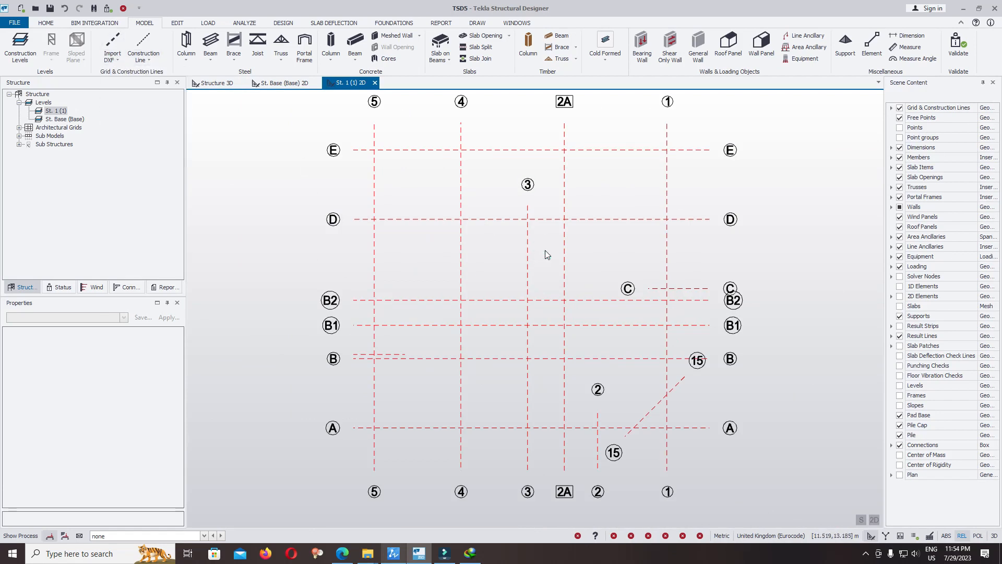
{"action": "left_click", "coordinate": [393, 555]}
{"action": "scroll", "coordinate": [446, 162], "scroll_direction": "up", "scroll_amount": 5}
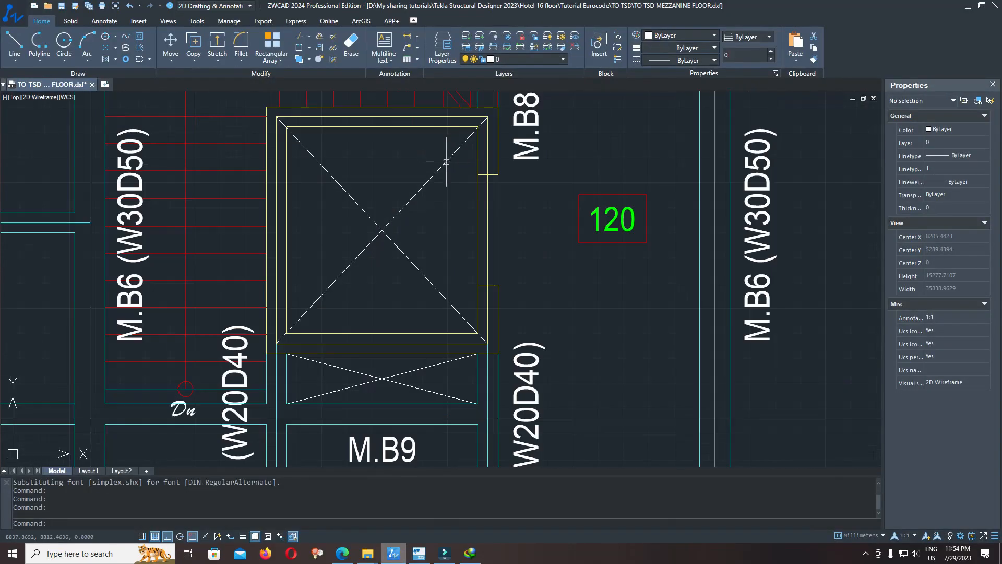
{"action": "left_click", "coordinate": [385, 117]}
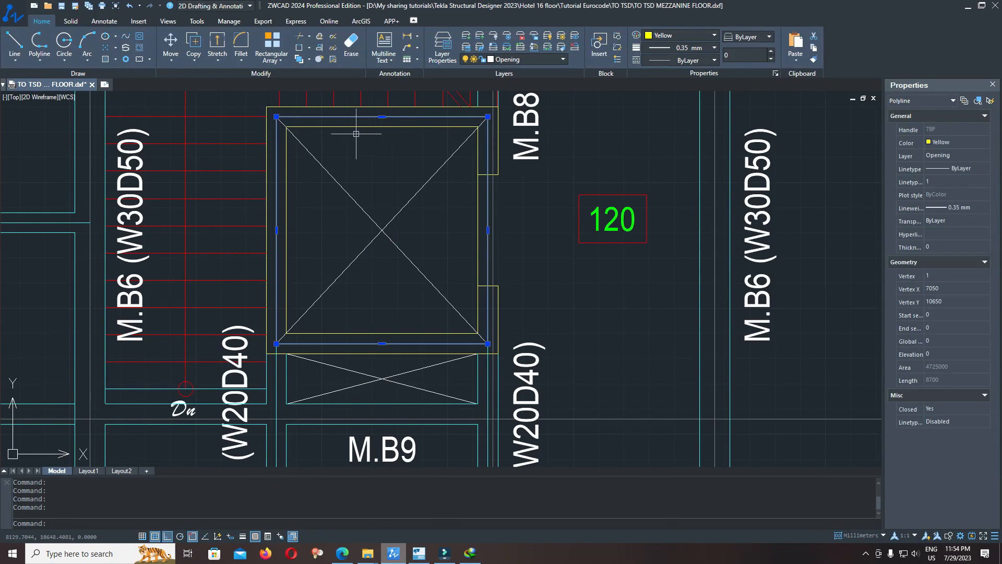
{"action": "scroll", "coordinate": [418, 224], "scroll_direction": "down", "scroll_amount": 2}
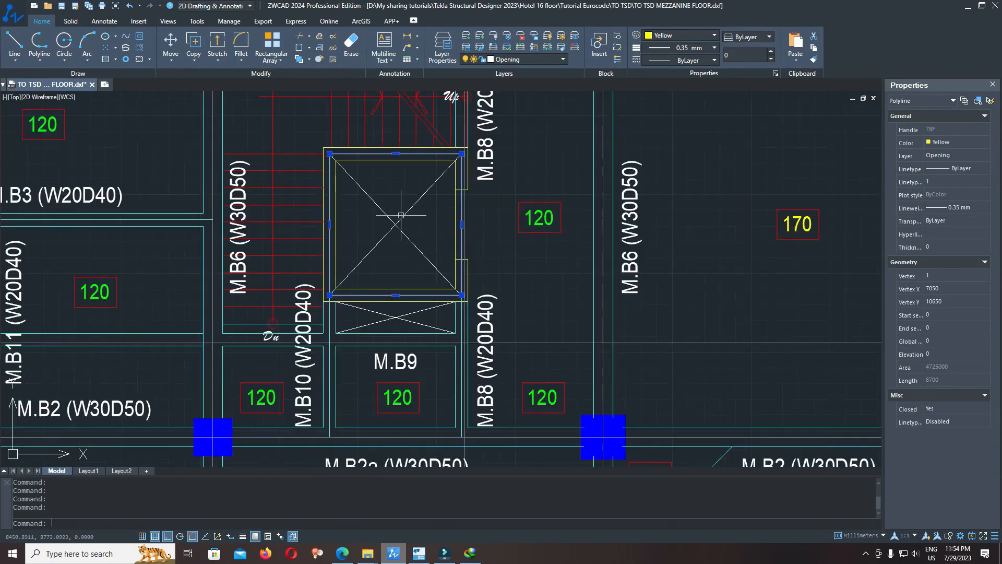
Step: Switch to Tekla Structural Designer and try to import TO TSD MEZZANINE FLOOR.dxf on level St. 1 (1)
{"action": "left_click", "coordinate": [419, 552]}
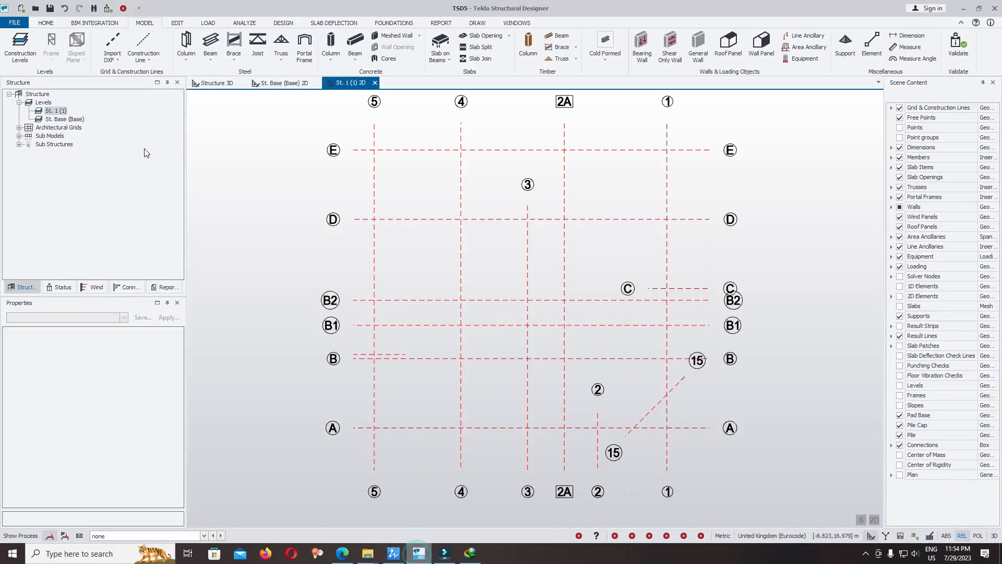
{"action": "left_click", "coordinate": [112, 61]}
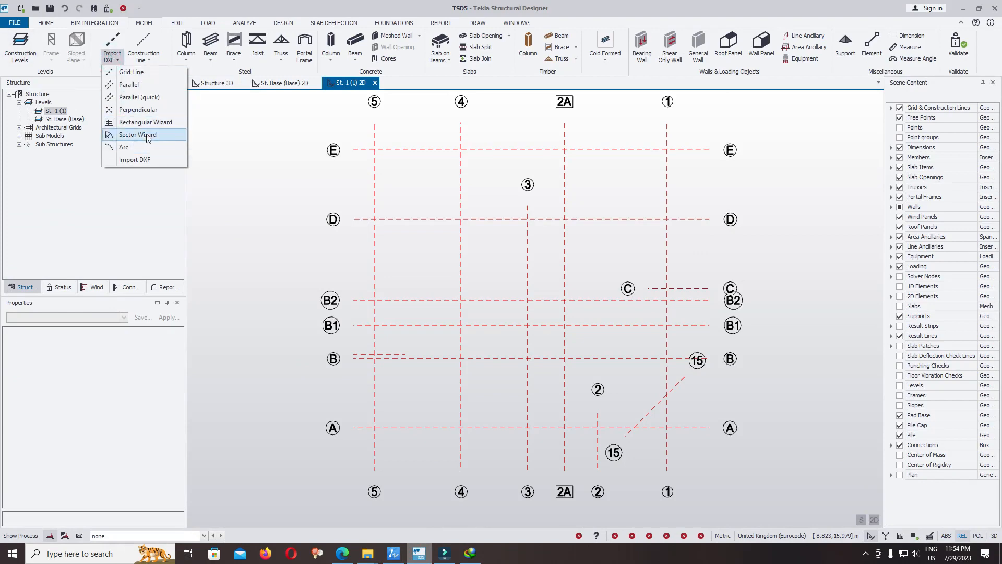
{"action": "left_click", "coordinate": [134, 159]}
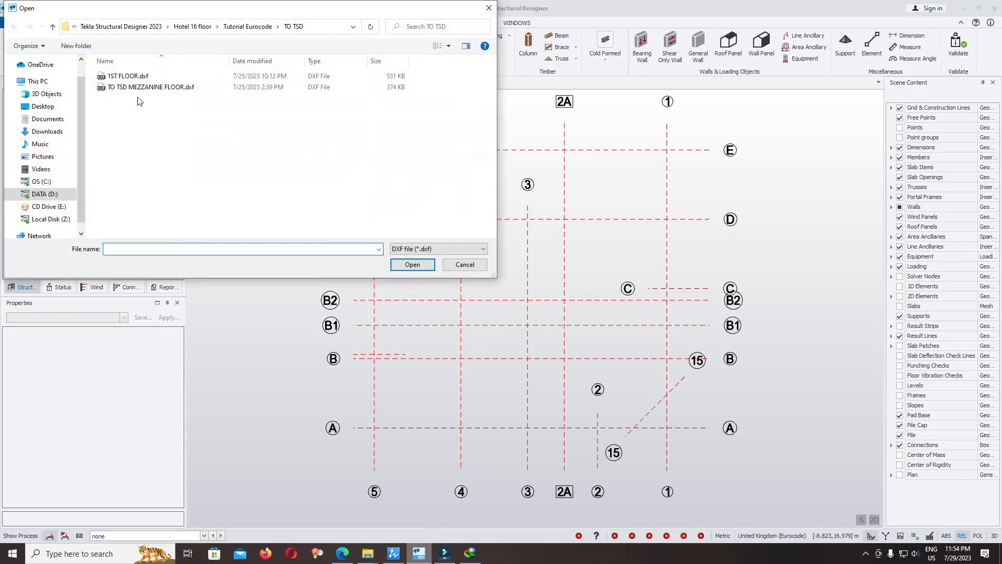
{"action": "left_click", "coordinate": [133, 88]}
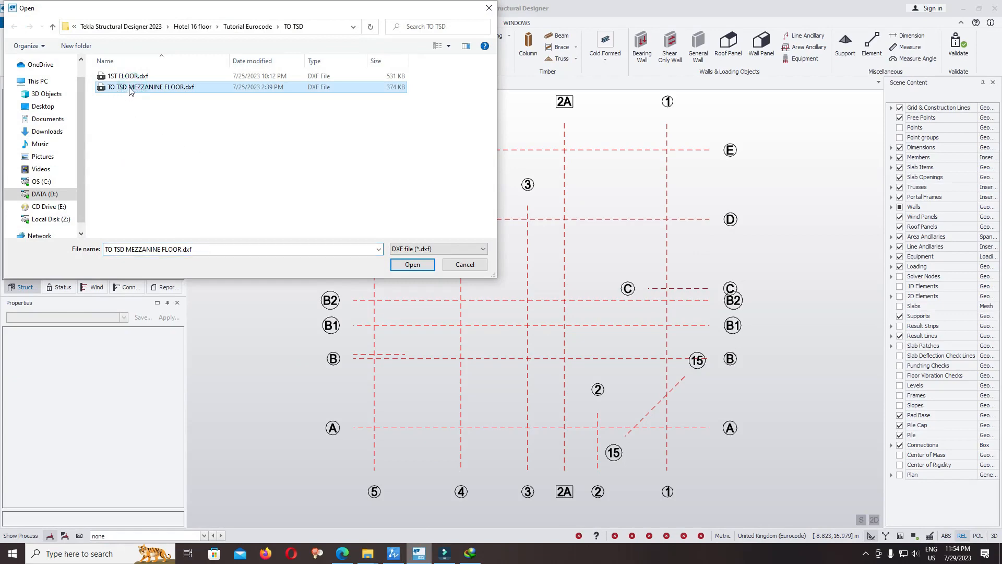
{"action": "left_click", "coordinate": [412, 265]}
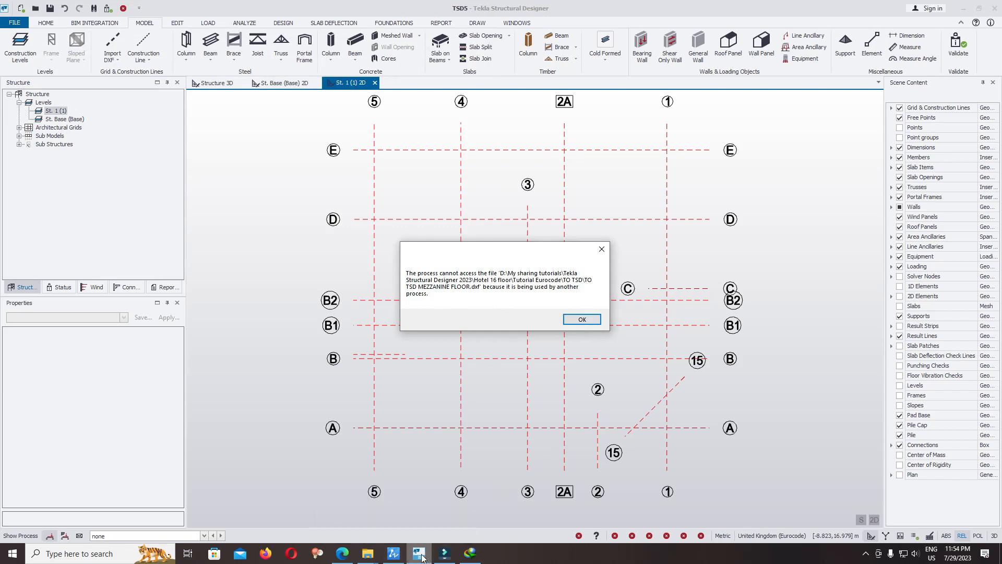
Step: Close TO TSD MEZZANINE FLOOR.dxf in ZWCAD without saving changes and return to Tekla Structural Designer
{"action": "left_click", "coordinate": [398, 557]}
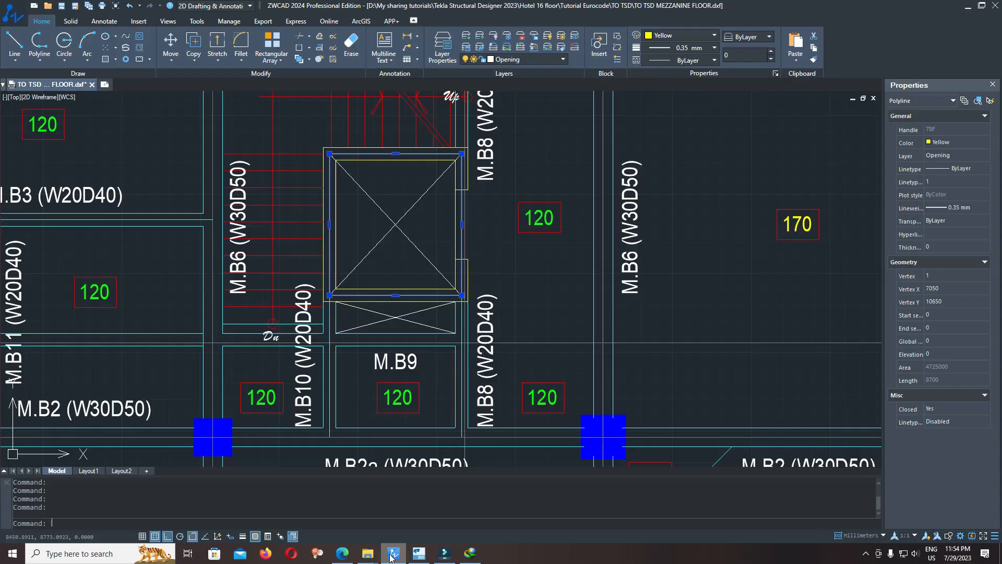
{"action": "left_click", "coordinate": [91, 84]}
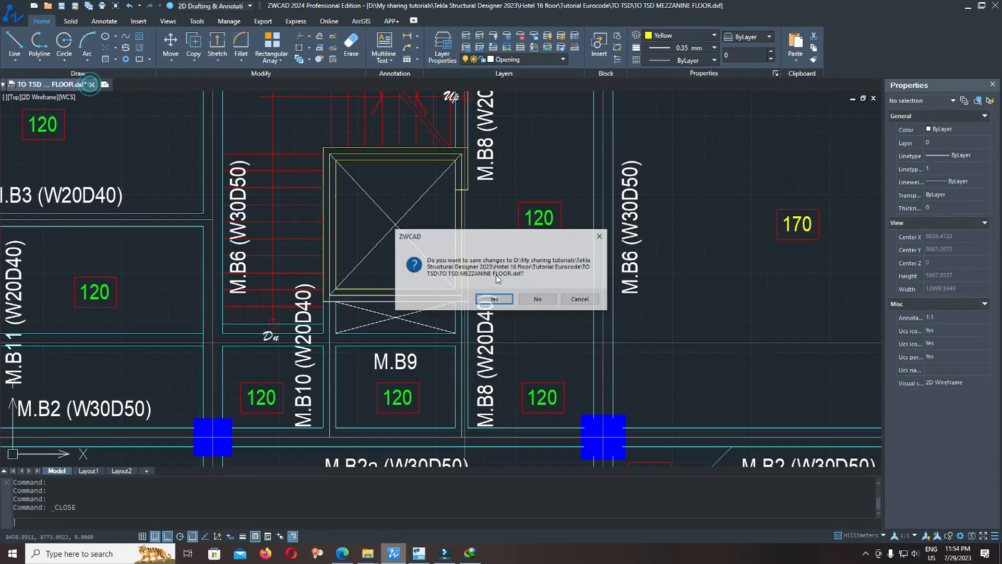
{"action": "left_click", "coordinate": [543, 303]}
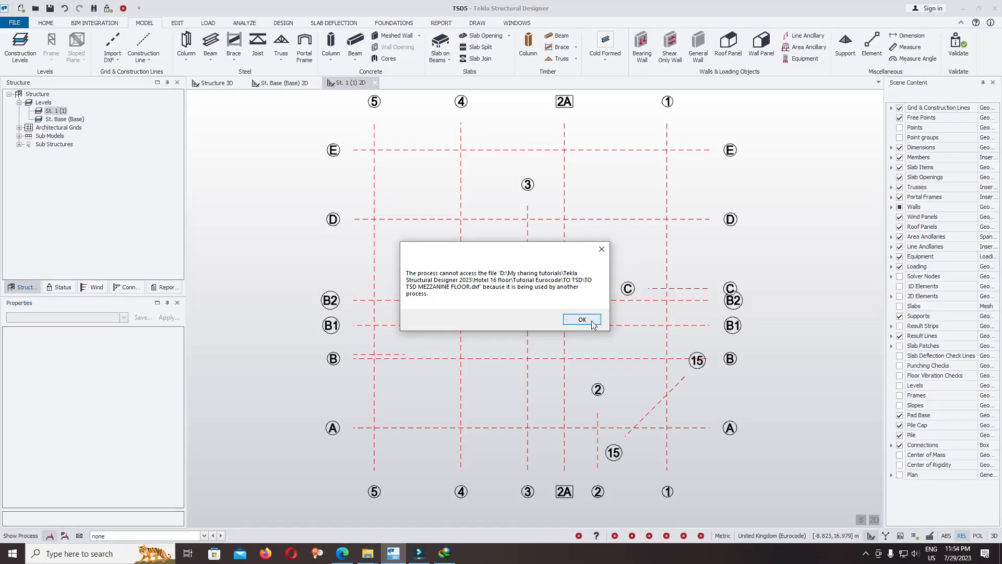
{"action": "left_click", "coordinate": [592, 322]}
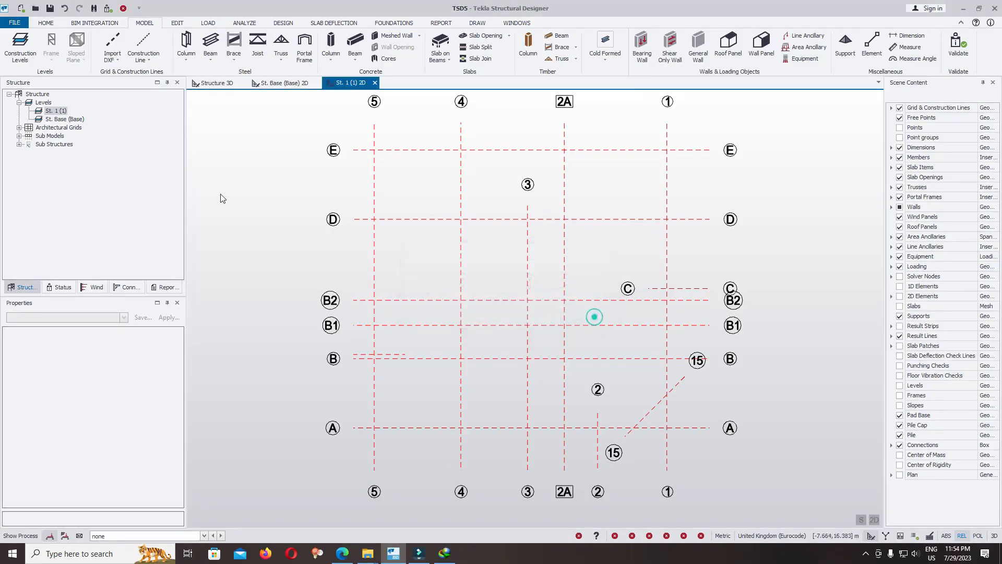
Step: Load TO TSD MEZZANINE FLOOR.dxf into the DXF import wizard on level St. 1 (1)
{"action": "left_click", "coordinate": [113, 37]}
{"action": "left_click", "coordinate": [150, 88]}
{"action": "left_click", "coordinate": [412, 264]}
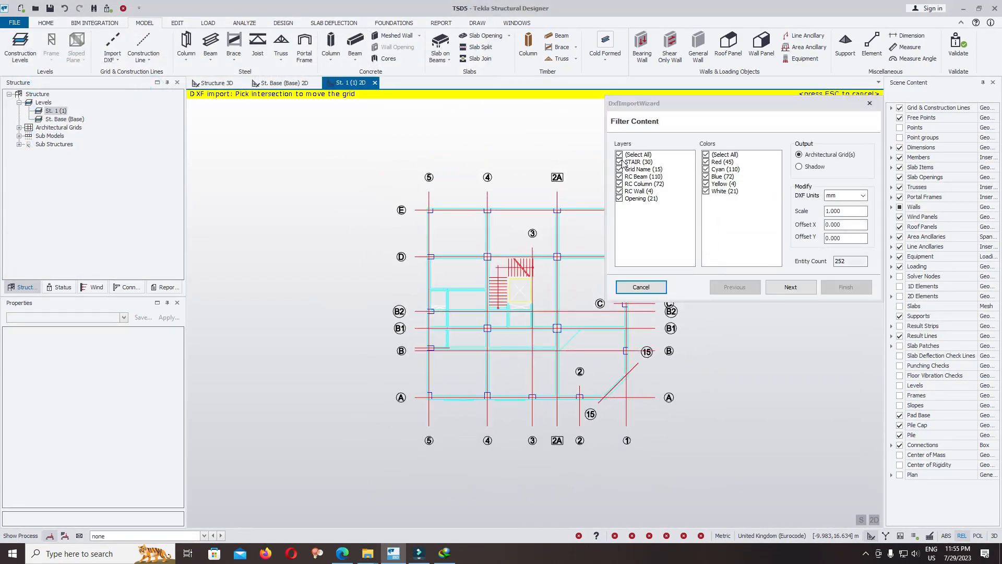
Step: Filter the DXF to the RC Beam, RC Column, RC Wall and Opening layers and import it as a shadow
{"action": "left_click", "coordinate": [619, 155]}
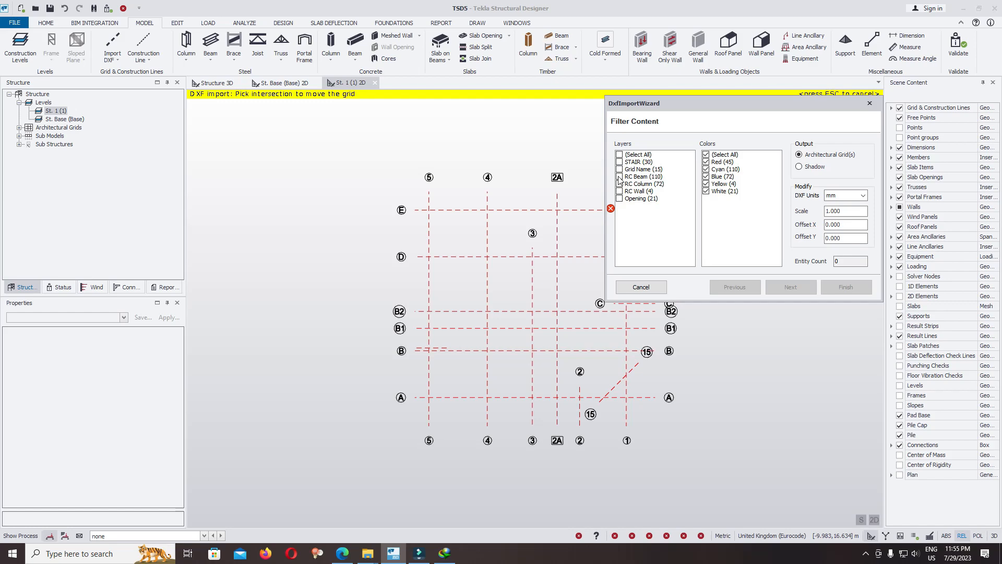
{"action": "left_click", "coordinate": [619, 176]}
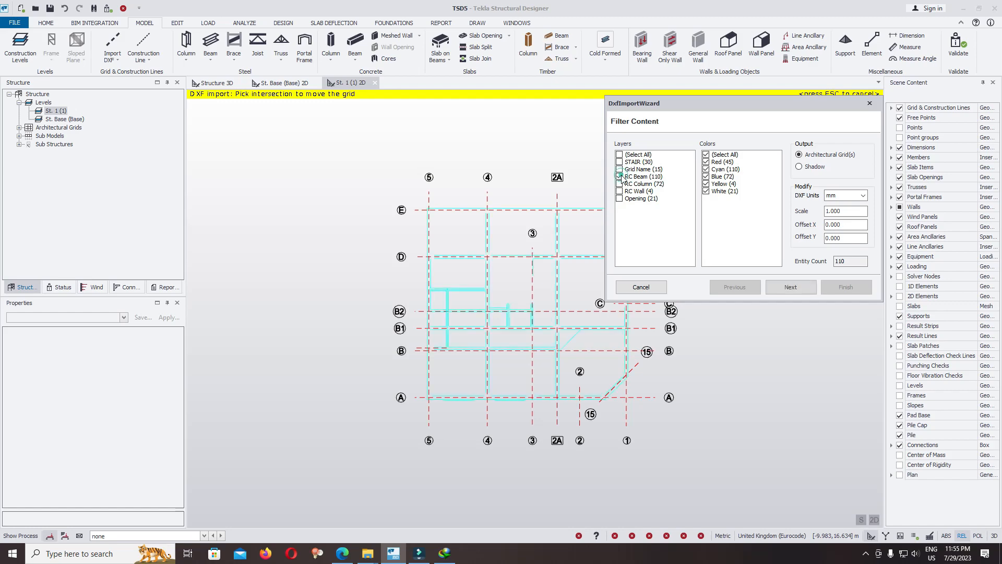
{"action": "left_click", "coordinate": [620, 184]}
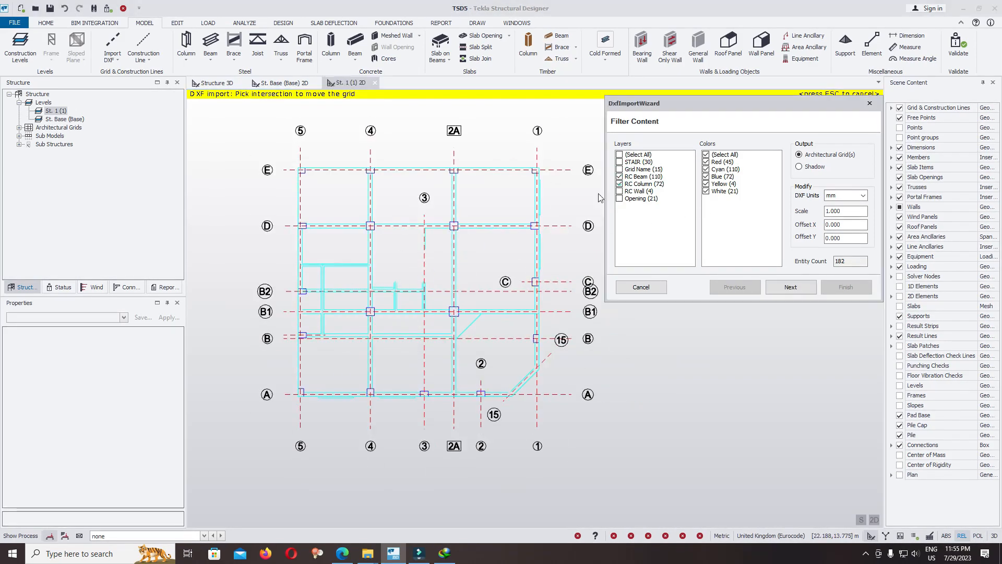
{"action": "left_click", "coordinate": [619, 191]}
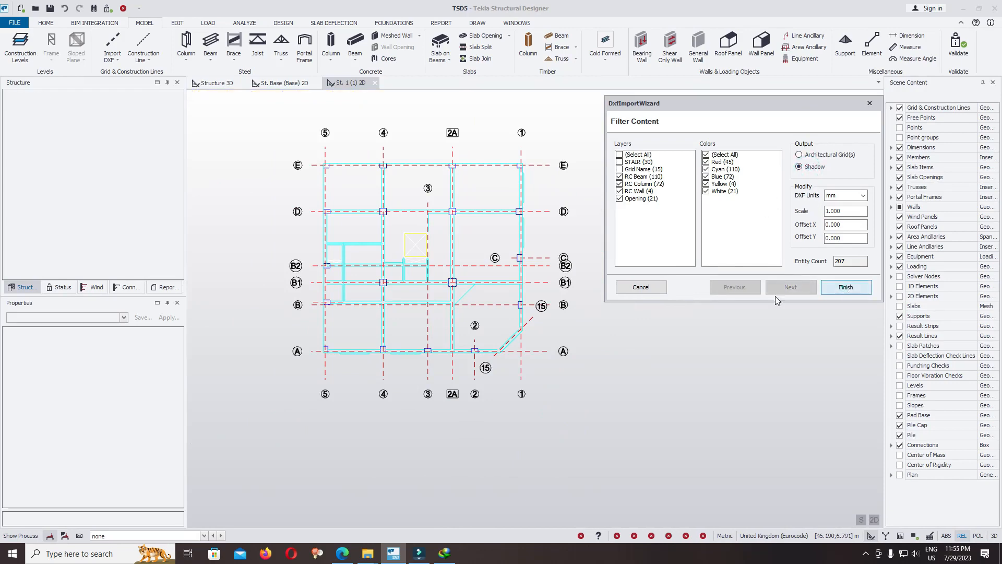
{"action": "left_click", "coordinate": [845, 287]}
Step: Examine the imported shadow on level St. 1 (1), checking the shaft opening, beam and column outlines against the grid lines
{"action": "scroll", "coordinate": [424, 242], "scroll_direction": "up", "scroll_amount": 5}
{"action": "scroll", "coordinate": [484, 198], "scroll_direction": "down", "scroll_amount": 5}
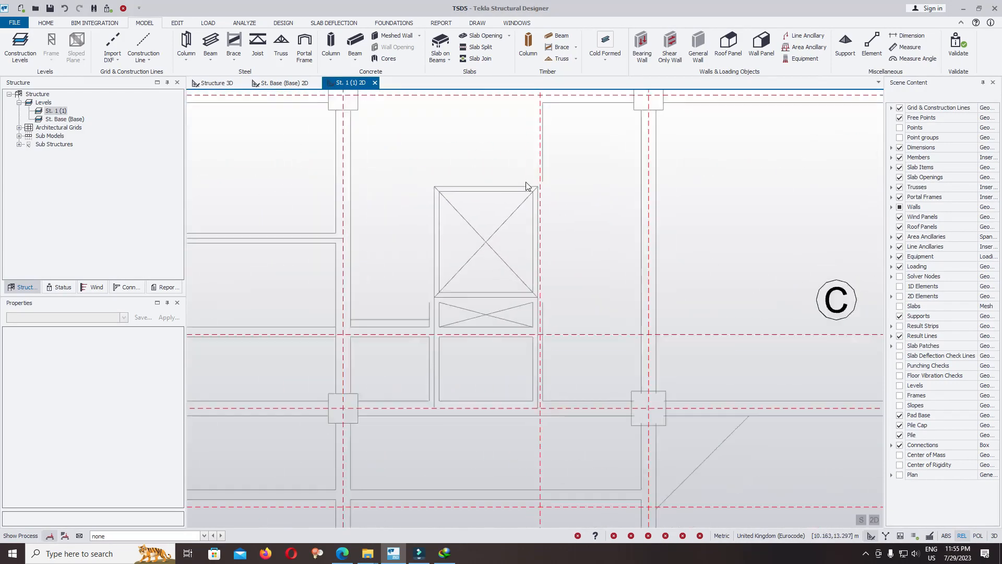
{"action": "scroll", "coordinate": [554, 266], "scroll_direction": "down", "scroll_amount": 4}
{"action": "scroll", "coordinate": [597, 256], "scroll_direction": "up", "scroll_amount": 5}
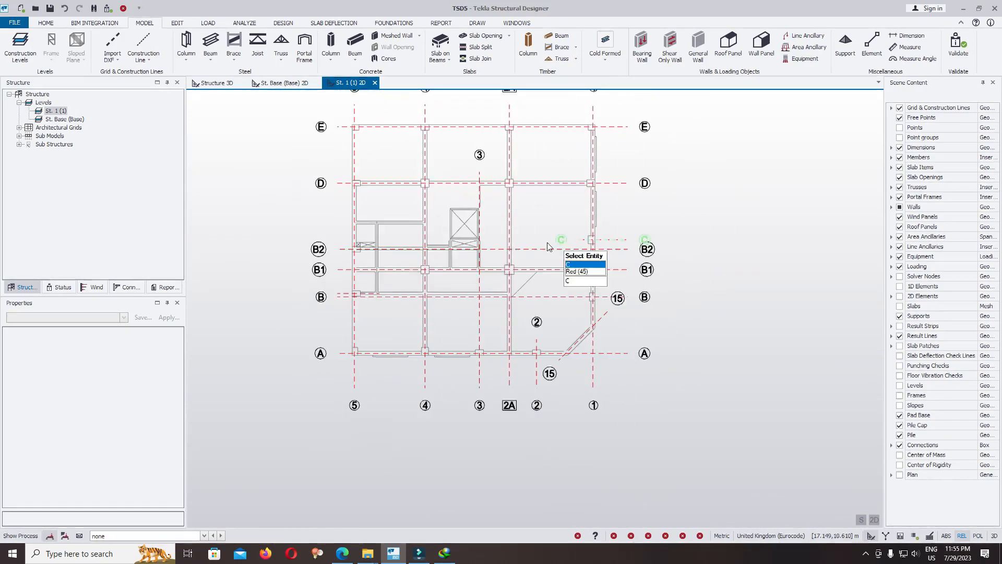
{"action": "scroll", "coordinate": [323, 254], "scroll_direction": "up", "scroll_amount": 1}
{"action": "scroll", "coordinate": [486, 217], "scroll_direction": "down", "scroll_amount": 1}
{"action": "scroll", "coordinate": [486, 217], "scroll_direction": "up", "scroll_amount": 1}
{"action": "scroll", "coordinate": [433, 187], "scroll_direction": "down", "scroll_amount": 4}
{"action": "scroll", "coordinate": [409, 183], "scroll_direction": "up", "scroll_amount": 5}
{"action": "scroll", "coordinate": [404, 172], "scroll_direction": "down", "scroll_amount": 4}
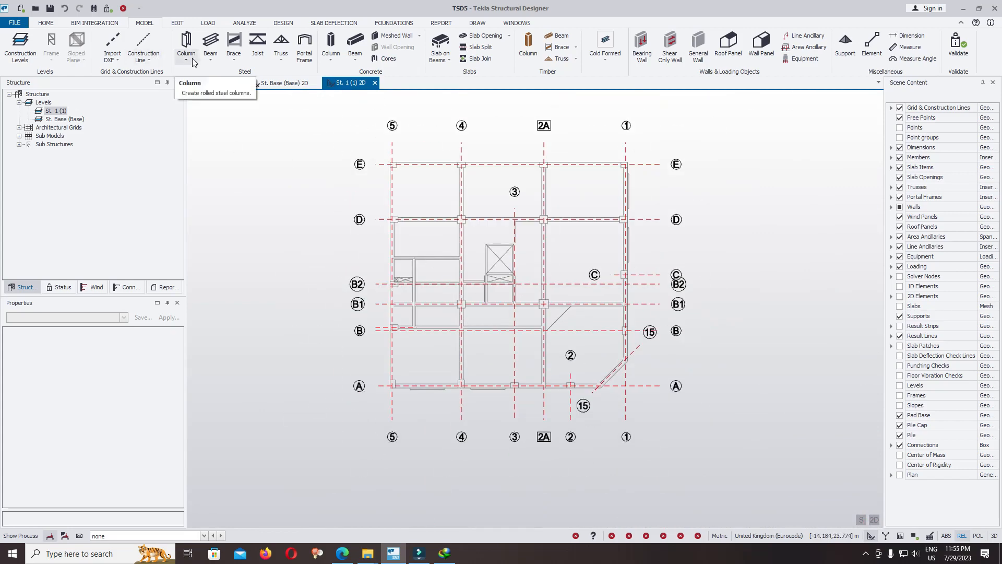
Step: Create a continuous cast-in-place concrete beam along grid line E from grid 5 through 4 and 2A to grid 1
{"action": "left_click", "coordinate": [356, 42]}
{"action": "left_click_drag", "start_coordinate": [183, 367], "coordinate": [182, 408]}
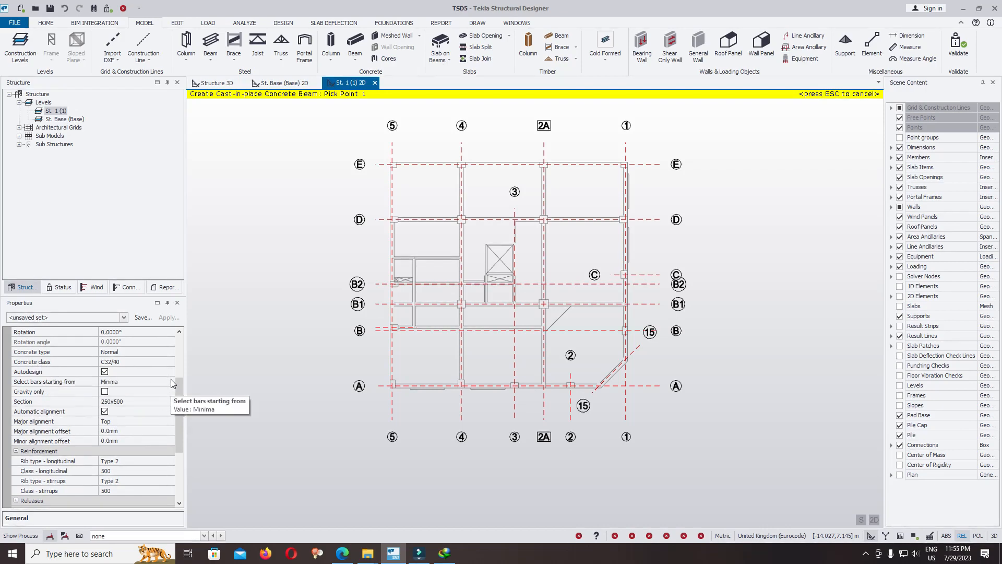
{"action": "left_click_drag", "start_coordinate": [176, 395], "coordinate": [178, 409]}
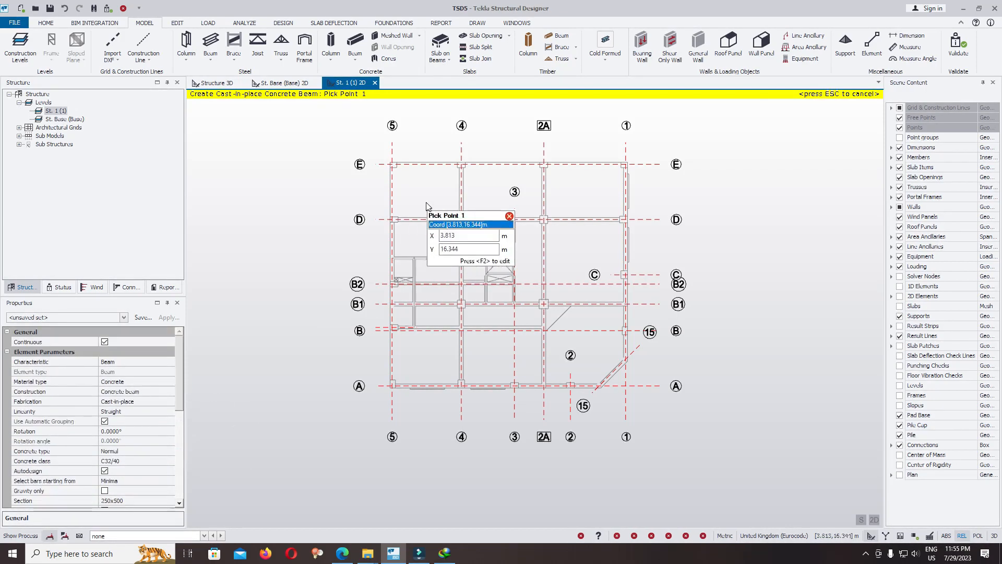
{"action": "scroll", "coordinate": [423, 211], "scroll_direction": "up", "scroll_amount": 5}
{"action": "left_click", "coordinate": [265, 261]}
{"action": "left_click", "coordinate": [625, 264]}
{"action": "scroll", "coordinate": [323, 287], "scroll_direction": "down", "scroll_amount": 3}
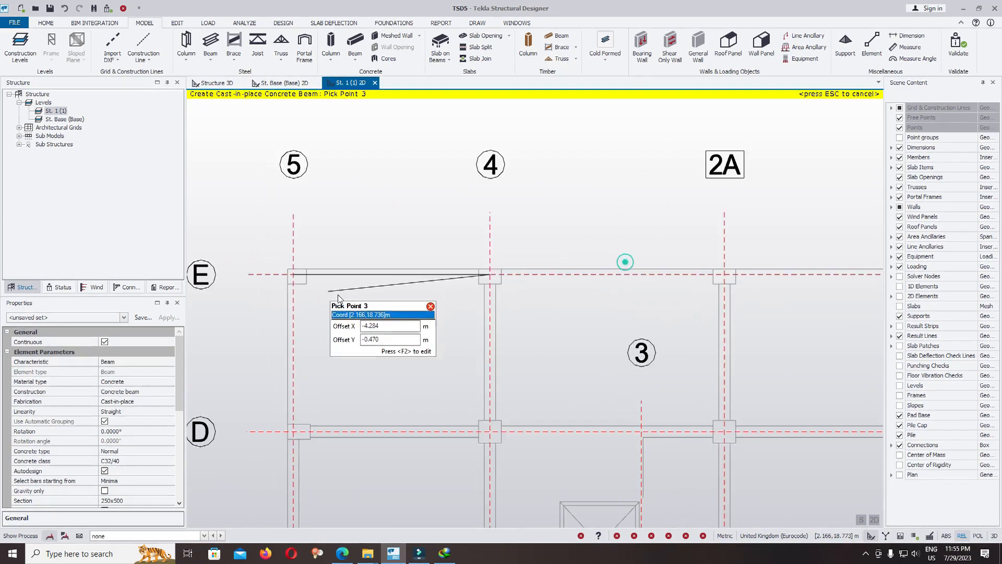
{"action": "left_click", "coordinate": [728, 272]}
{"action": "scroll", "coordinate": [303, 292], "scroll_direction": "down", "scroll_amount": 2}
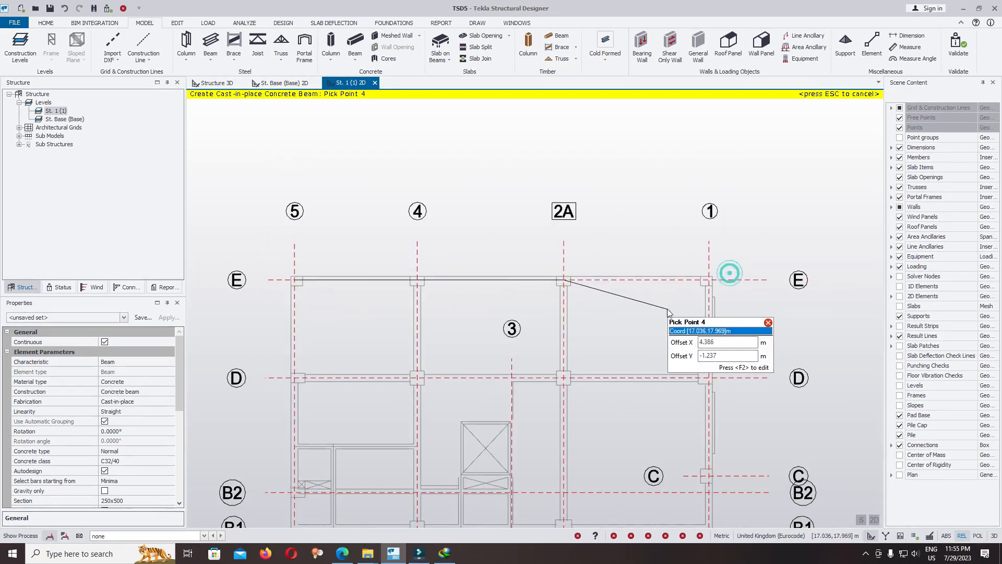
{"action": "left_click", "coordinate": [704, 278]}
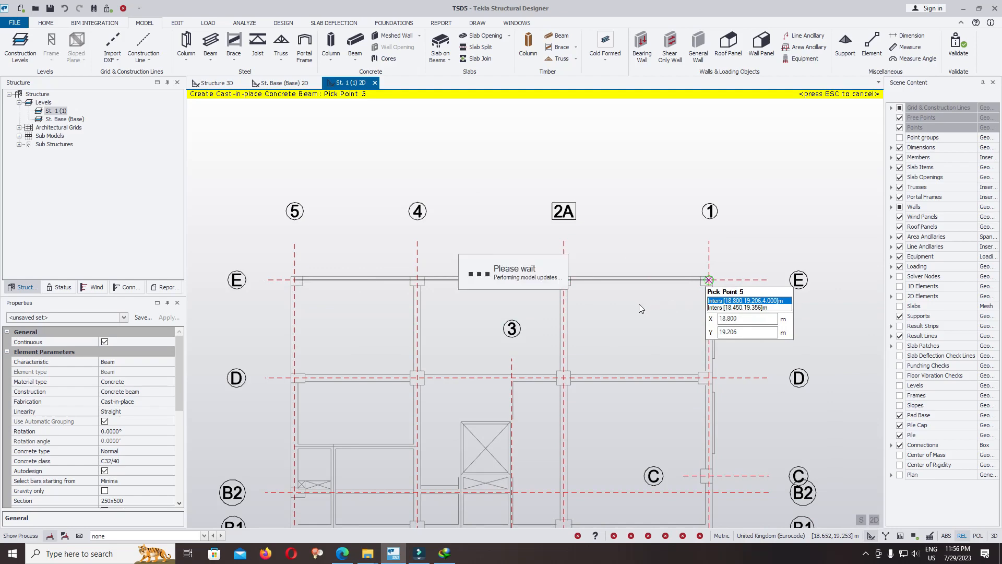
{"action": "scroll", "coordinate": [574, 266], "scroll_direction": "down", "scroll_amount": 3}
{"action": "scroll", "coordinate": [375, 350], "scroll_direction": "up", "scroll_amount": 2}
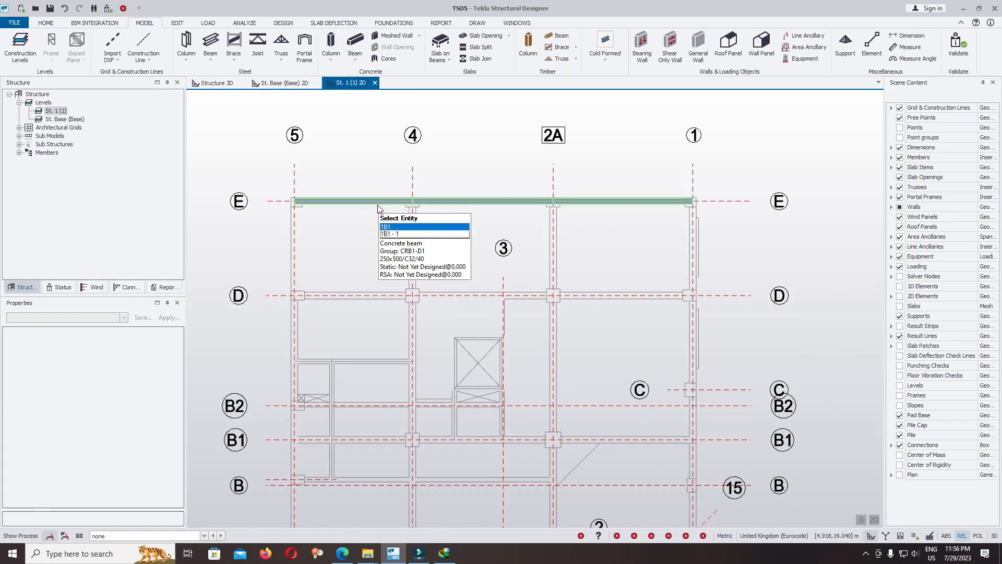
Step: Create a continuous concrete beam along grid line D from grid 5 through 4 and 2A to grid 1
{"action": "left_click", "coordinate": [356, 45]}
{"action": "left_click", "coordinate": [298, 295]}
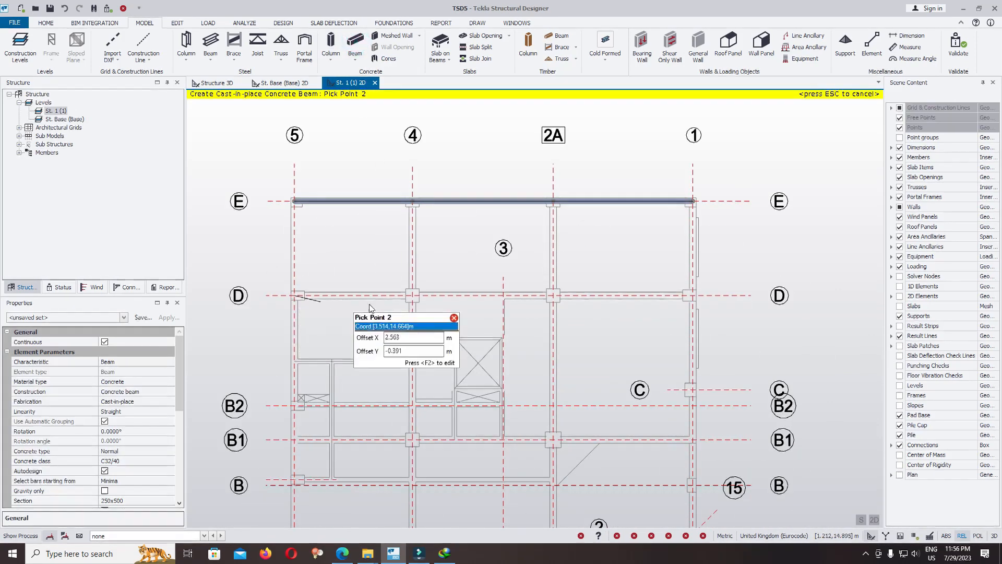
{"action": "left_click", "coordinate": [412, 295]}
{"action": "left_click", "coordinate": [554, 295]}
{"action": "left_click", "coordinate": [692, 298]}
{"action": "scroll", "coordinate": [559, 249], "scroll_direction": "down", "scroll_amount": 3}
{"action": "scroll", "coordinate": [444, 324], "scroll_direction": "up", "scroll_amount": 3}
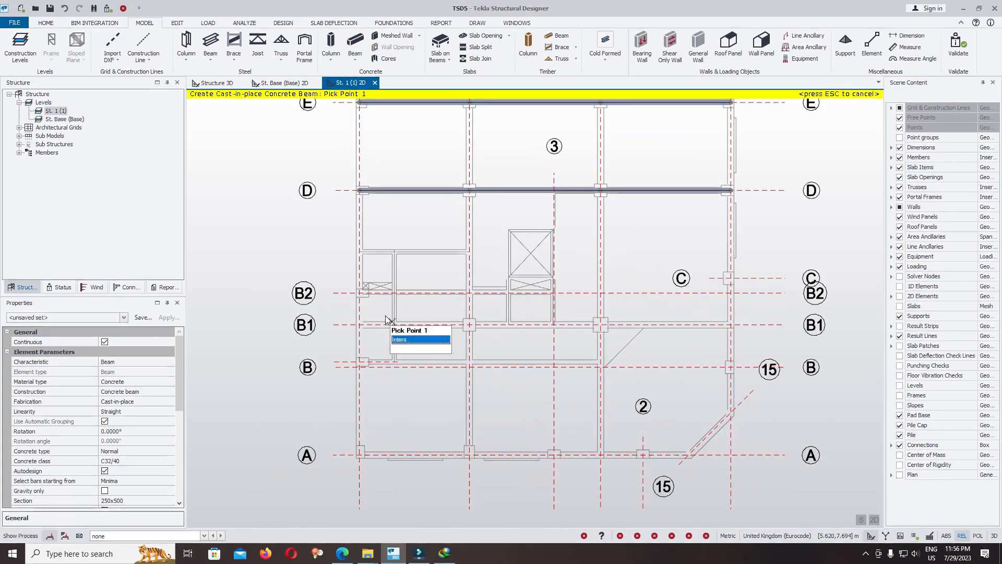
Step: Create a continuous concrete beam along grid line B2 from grid 5 through 4 to grid 2A
{"action": "left_click", "coordinate": [361, 294]}
{"action": "left_click", "coordinate": [470, 293]}
{"action": "scroll", "coordinate": [524, 298], "scroll_direction": "up", "scroll_amount": 2}
{"action": "double_click", "coordinate": [639, 292]}
{"action": "scroll", "coordinate": [485, 307], "scroll_direction": "down", "scroll_amount": 2}
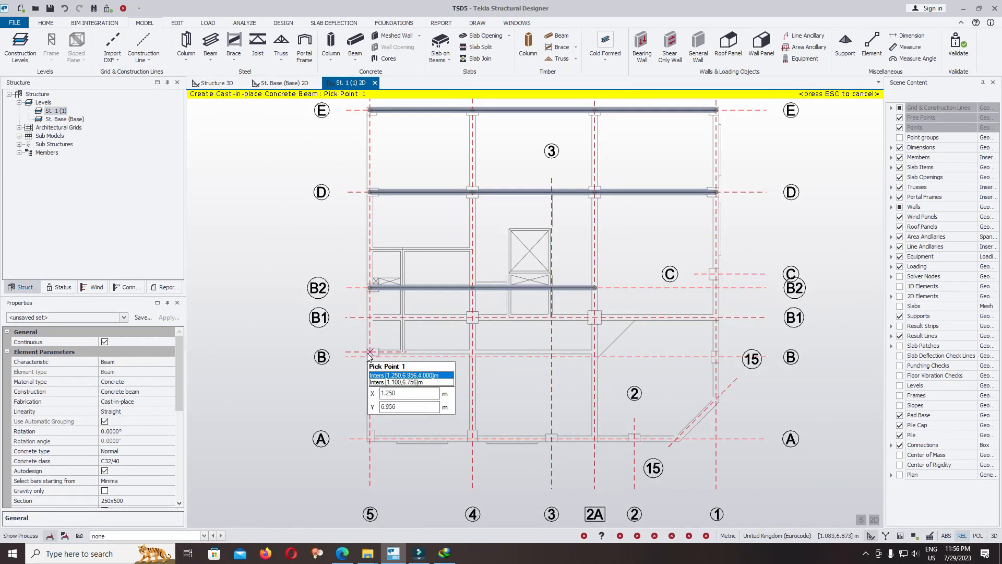
Step: Create a continuous concrete beam along grid line B1 from grid 5 through 4 and 2A to grid 1
{"action": "scroll", "coordinate": [369, 356], "scroll_direction": "up", "scroll_amount": 2}
{"action": "scroll", "coordinate": [441, 369], "scroll_direction": "down", "scroll_amount": 3}
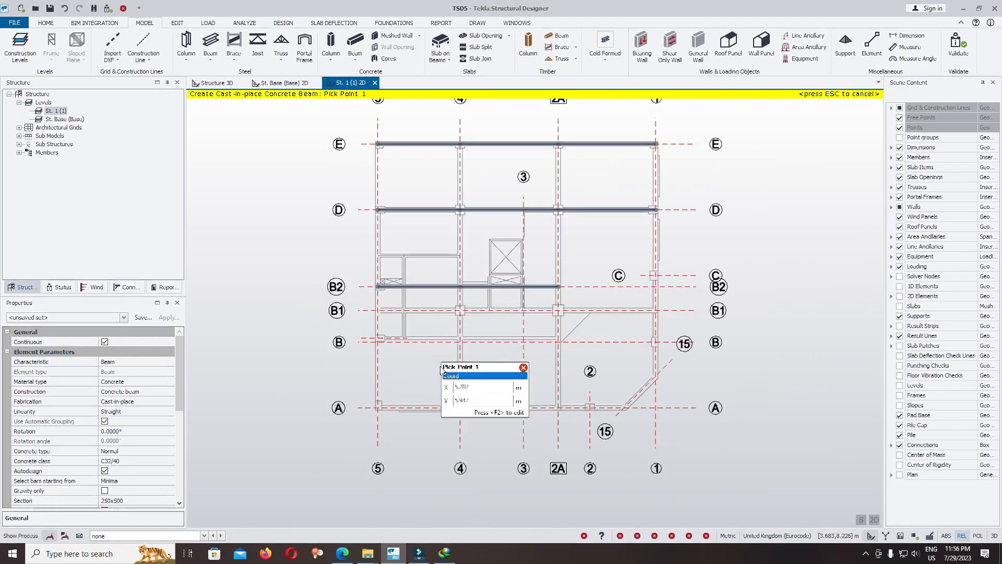
{"action": "left_click", "coordinate": [378, 310]}
{"action": "left_click", "coordinate": [459, 310]}
{"action": "left_click", "coordinate": [558, 311]}
{"action": "double_click", "coordinate": [652, 310]}
{"action": "scroll", "coordinate": [389, 368], "scroll_direction": "up", "scroll_amount": 3}
{"action": "scroll", "coordinate": [373, 365], "scroll_direction": "down", "scroll_amount": 2}
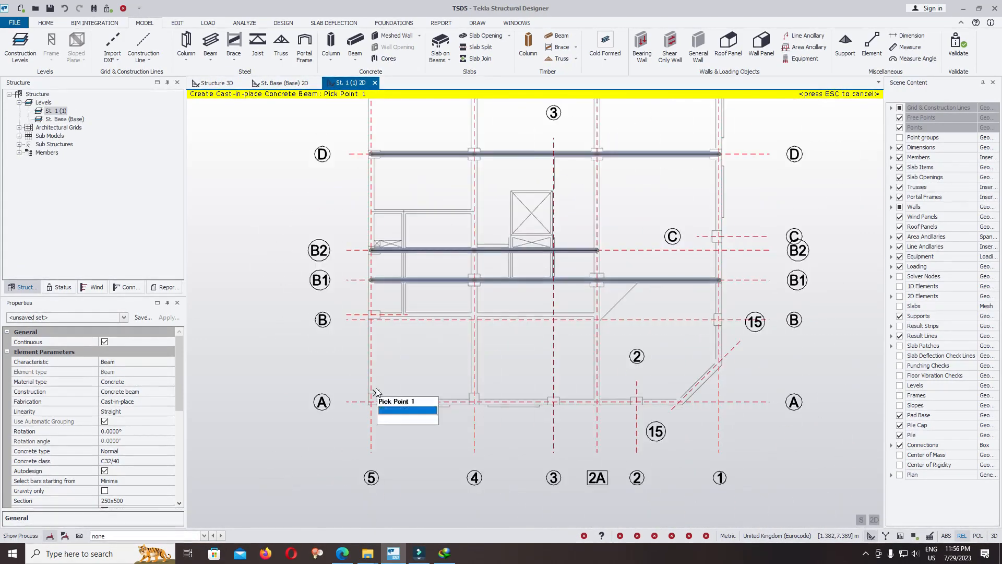
Step: Run a continuous concrete edge beam along grid line A from grid 5 through 4, 3 and 2 to diagonal grid 15
{"action": "scroll", "coordinate": [377, 392], "scroll_direction": "up", "scroll_amount": 2}
{"action": "left_click", "coordinate": [373, 401]}
{"action": "left_click", "coordinate": [507, 400]}
{"action": "left_click", "coordinate": [611, 400]}
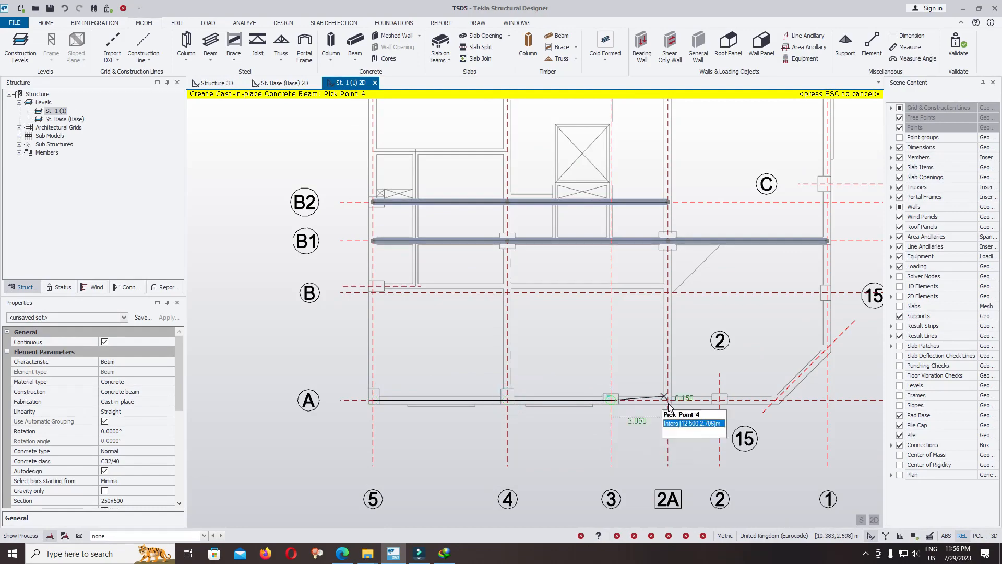
{"action": "left_click", "coordinate": [719, 401]}
{"action": "scroll", "coordinate": [718, 402], "scroll_direction": "down", "scroll_amount": 2}
{"action": "left_click", "coordinate": [748, 403]}
Step: Continue the edge beam along diagonal grid 15 to grid 1, and up grid 1 through B, B1, C and D to E
{"action": "left_click", "coordinate": [783, 367]}
{"action": "left_click", "coordinate": [783, 327]}
{"action": "left_click", "coordinate": [781, 292]}
{"action": "left_click", "coordinate": [784, 251]}
{"action": "left_click", "coordinate": [783, 174]}
{"action": "middle_click_drag", "start_coordinate": [765, 168], "coordinate": [684, 344]}
{"action": "double_click", "coordinate": [702, 275]}
Step: Create a continuous concrete beam along grid line 5 from the column near B through B1, B2 and D to grid E
{"action": "middle_click_drag", "start_coordinate": [699, 230], "coordinate": [733, 108]}
{"action": "scroll", "coordinate": [609, 443], "scroll_direction": "up", "scroll_amount": 3}
{"action": "scroll", "coordinate": [467, 443], "scroll_direction": "down", "scroll_amount": 1}
{"action": "left_click", "coordinate": [359, 453]}
{"action": "left_click", "coordinate": [358, 355]}
{"action": "left_click", "coordinate": [360, 314]}
{"action": "left_click", "coordinate": [360, 281]}
{"action": "left_click", "coordinate": [359, 171]}
{"action": "middle_click_drag", "start_coordinate": [391, 132], "coordinate": [379, 276]}
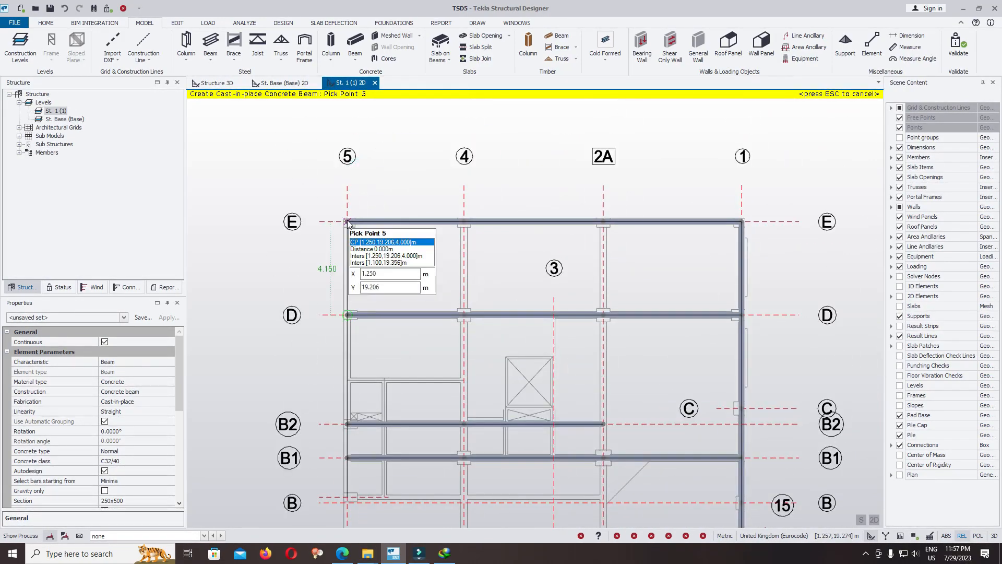
{"action": "double_click", "coordinate": [348, 223]}
Step: Create a continuous concrete beam along grid line 4 from grid A through B1, B2 and D to grid E
{"action": "scroll", "coordinate": [456, 324], "scroll_direction": "down", "scroll_amount": 5}
{"action": "scroll", "coordinate": [466, 394], "scroll_direction": "up", "scroll_amount": 1}
{"action": "left_click", "coordinate": [459, 396]}
{"action": "left_click", "coordinate": [459, 309]}
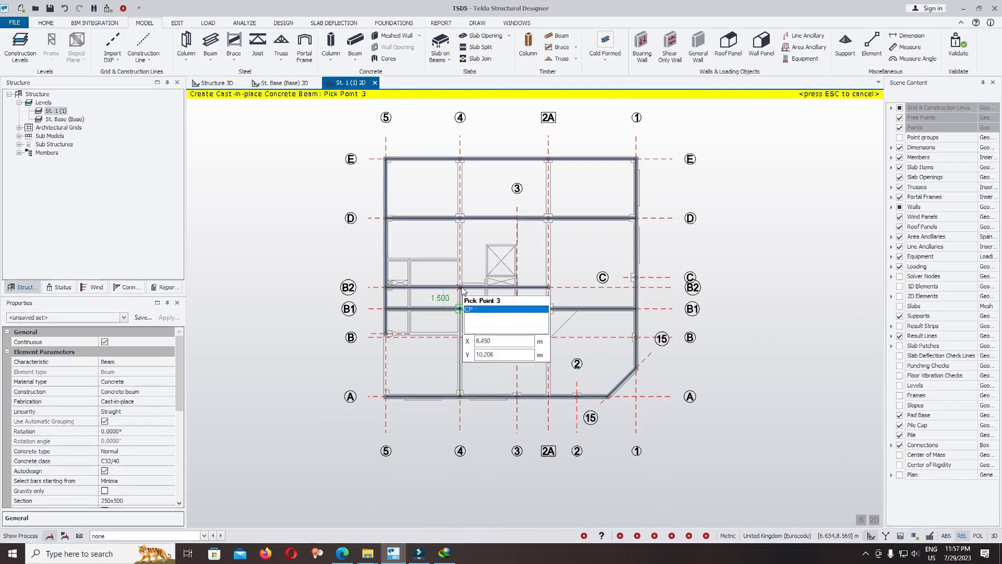
{"action": "left_click", "coordinate": [460, 287]}
{"action": "left_click", "coordinate": [459, 218]}
{"action": "double_click", "coordinate": [460, 159]}
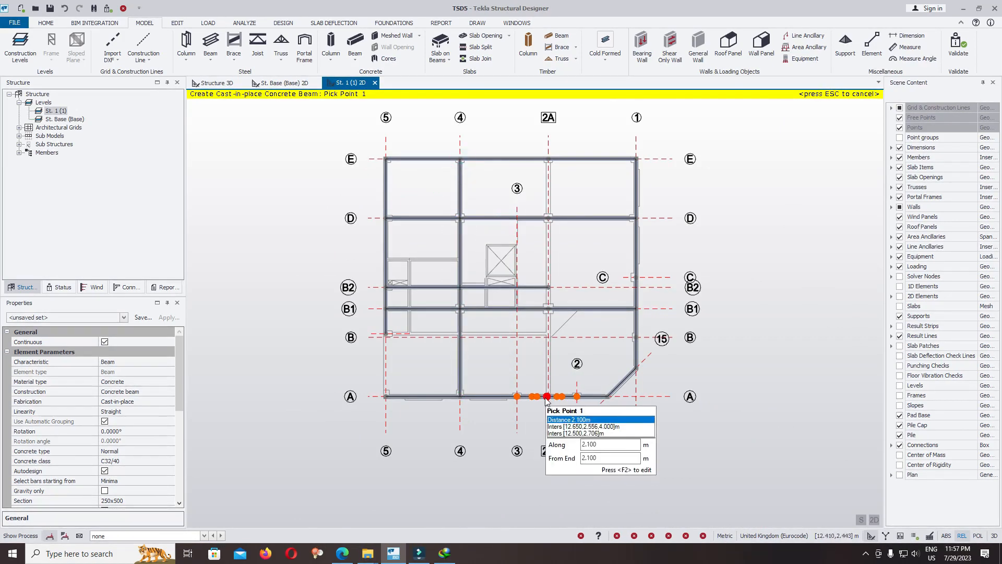
Step: Create a continuous concrete beam along grid line 2A from grid E through D and B1 to grid A, and end the command
{"action": "scroll", "coordinate": [549, 401], "scroll_direction": "up", "scroll_amount": 3}
{"action": "scroll", "coordinate": [563, 401], "scroll_direction": "down", "scroll_amount": 2}
{"action": "left_click", "coordinate": [557, 139]}
{"action": "left_click", "coordinate": [556, 206]}
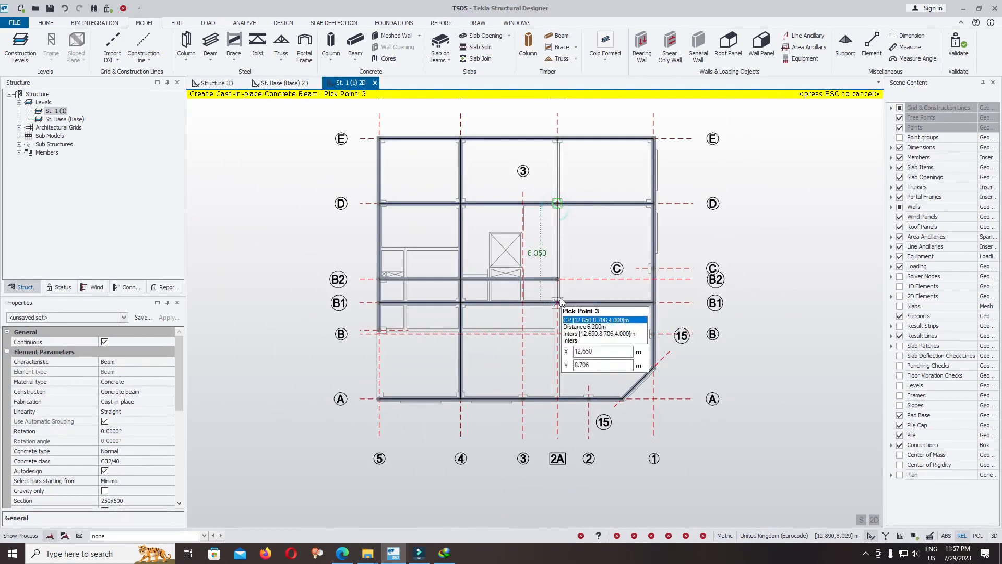
{"action": "left_click", "coordinate": [556, 303]}
{"action": "scroll", "coordinate": [558, 400], "scroll_direction": "up", "scroll_amount": 3}
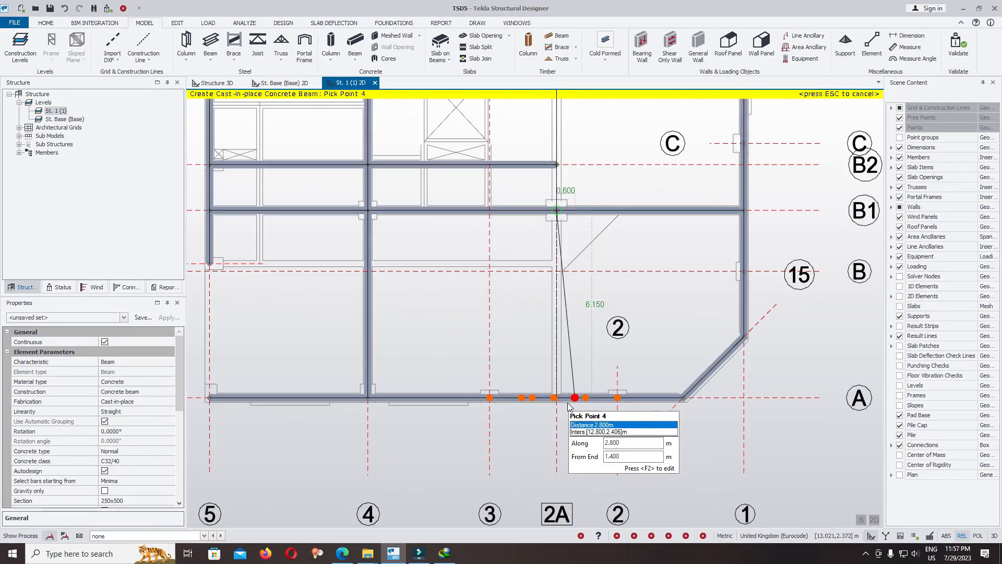
{"action": "double_click", "coordinate": [559, 398]}
{"action": "scroll", "coordinate": [610, 374], "scroll_direction": "down", "scroll_amount": 4}
{"action": "key", "text": "Escape"}
{"action": "scroll", "coordinate": [554, 262], "scroll_direction": "up", "scroll_amount": 5}
{"action": "scroll", "coordinate": [554, 263], "scroll_direction": "down", "scroll_amount": 5}
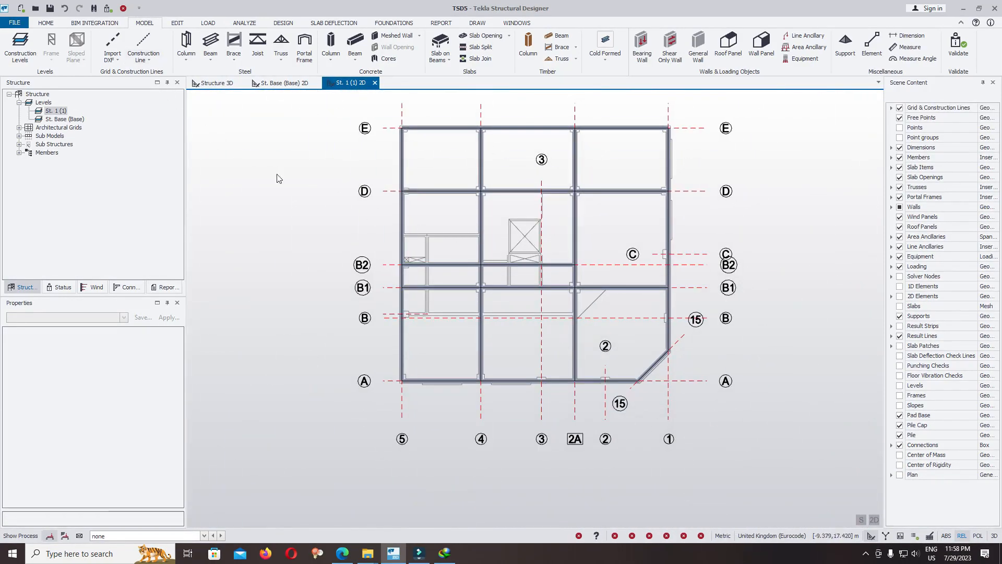
Step: Review the beam layout on level St. 1 (1) against the shadow, including the secondary beams around the shaft and openings
{"action": "left_click", "coordinate": [114, 59]}
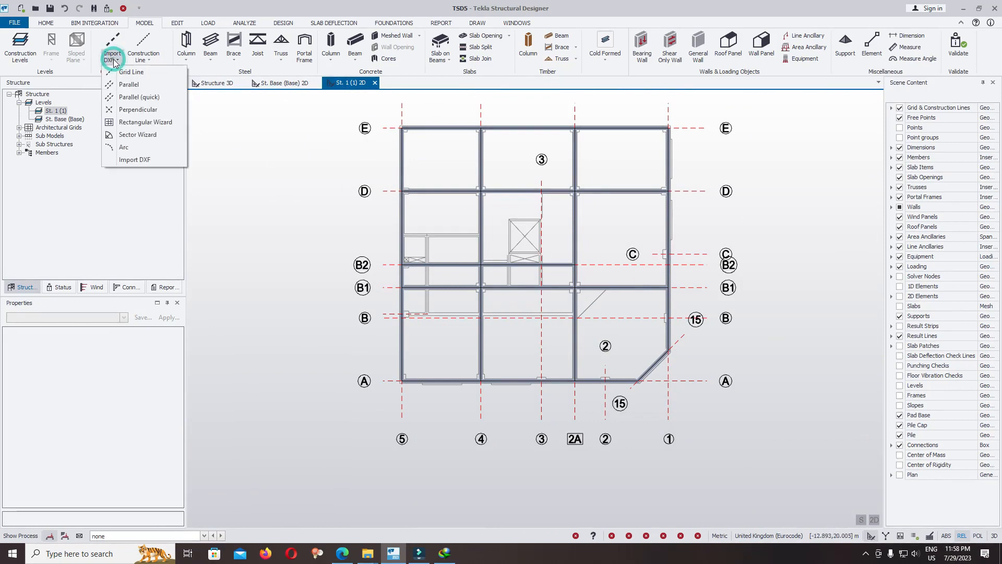
{"action": "middle_click_drag", "start_coordinate": [740, 205], "coordinate": [700, 245]}
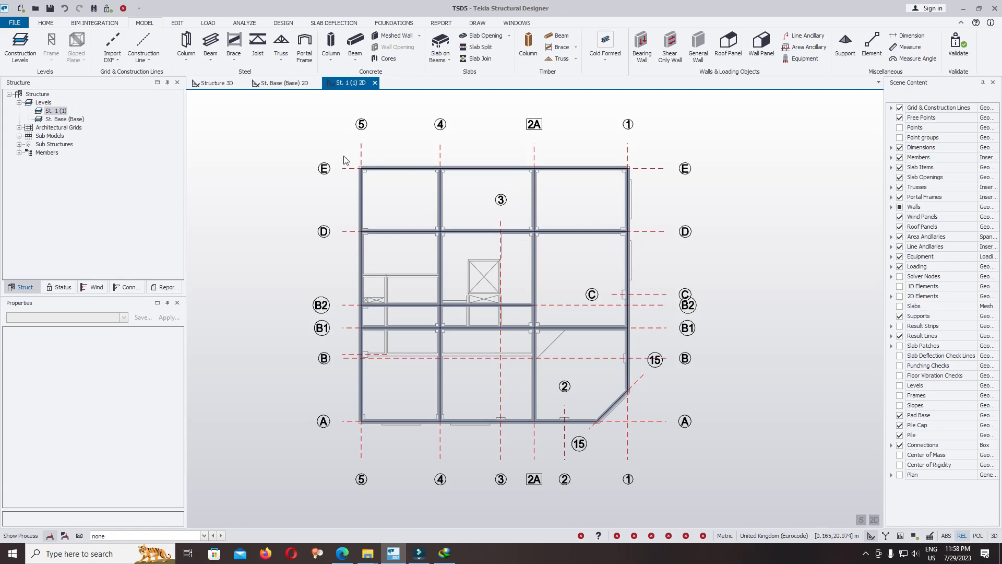
{"action": "scroll", "coordinate": [605, 287], "scroll_direction": "up", "scroll_amount": 3}
{"action": "scroll", "coordinate": [481, 208], "scroll_direction": "down", "scroll_amount": 3}
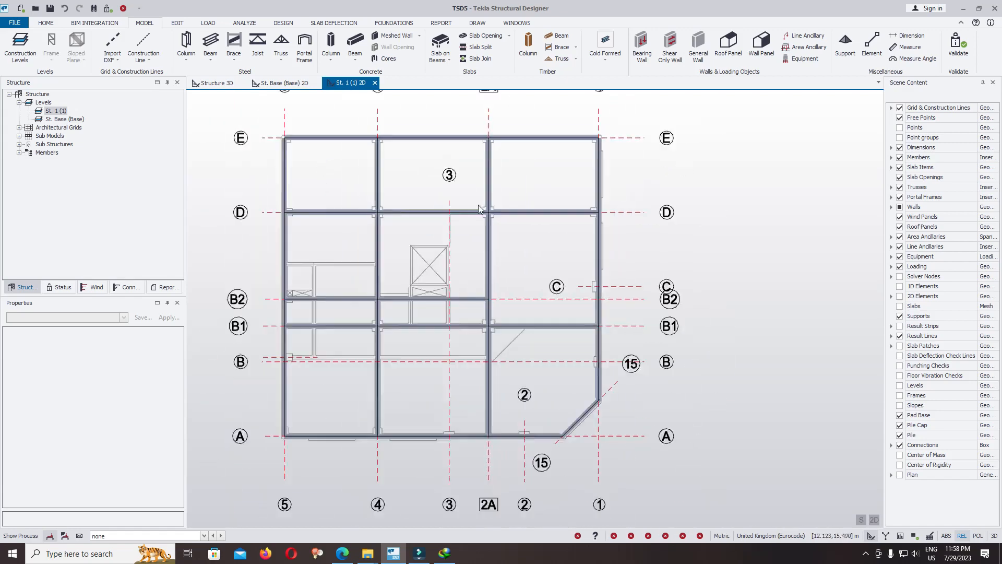
{"action": "scroll", "coordinate": [605, 422], "scroll_direction": "up", "scroll_amount": 1}
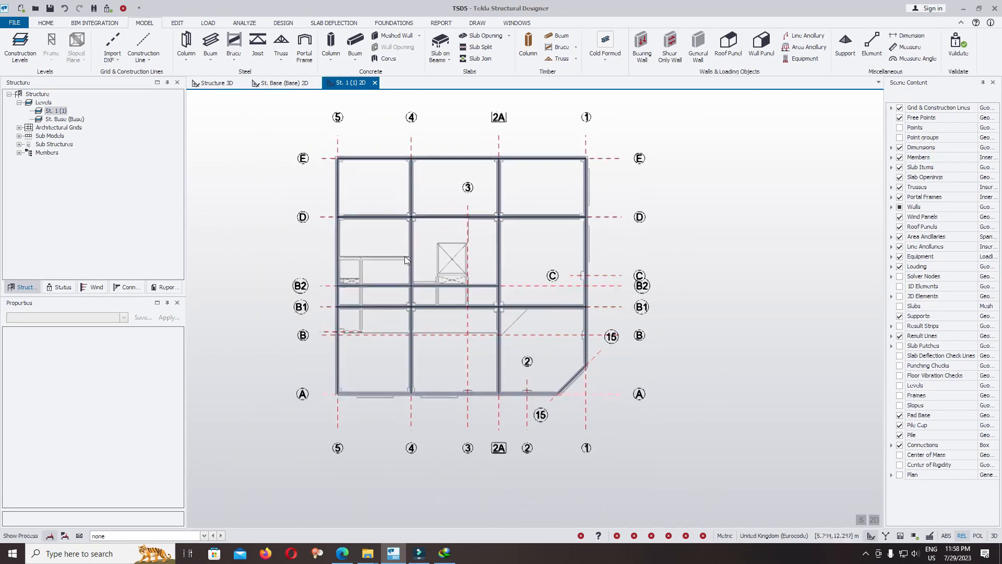
{"action": "scroll", "coordinate": [518, 393], "scroll_direction": "down", "scroll_amount": 2}
{"action": "scroll", "coordinate": [509, 265], "scroll_direction": "up", "scroll_amount": 3}
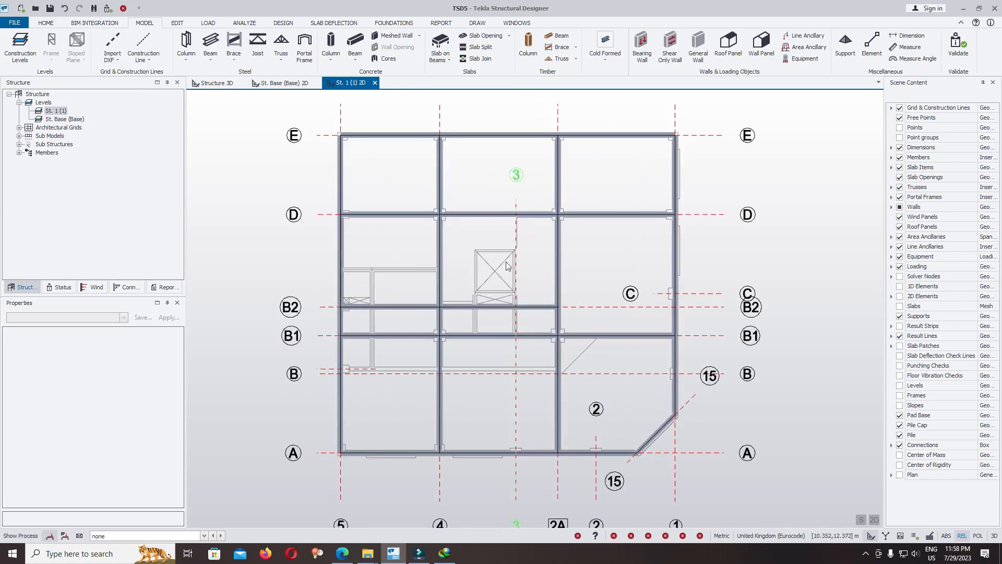
{"action": "scroll", "coordinate": [483, 244], "scroll_direction": "down", "scroll_amount": 2}
{"action": "scroll", "coordinate": [663, 287], "scroll_direction": "down", "scroll_amount": 2}
{"action": "scroll", "coordinate": [663, 287], "scroll_direction": "up", "scroll_amount": 4}
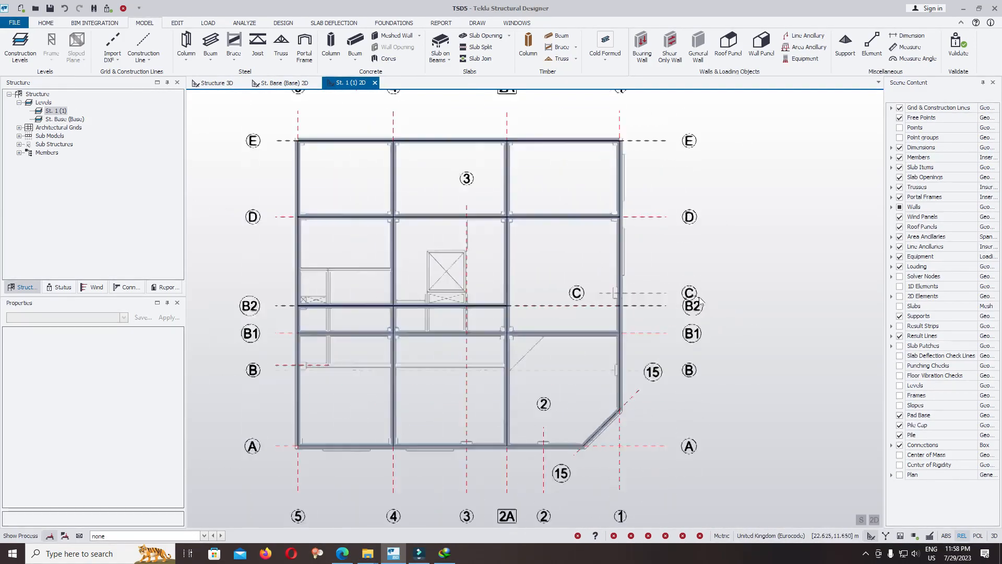